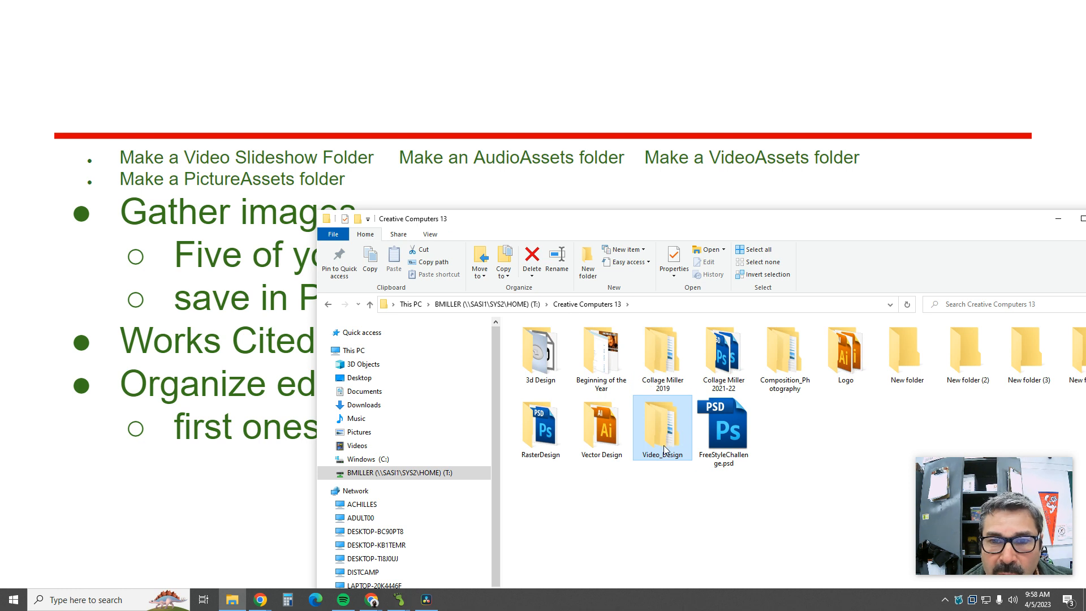
- Open Video_Design > Video_Slideshow 2023 > Picture Assets in File Explorer, then minimize the window
double_click(669, 445)
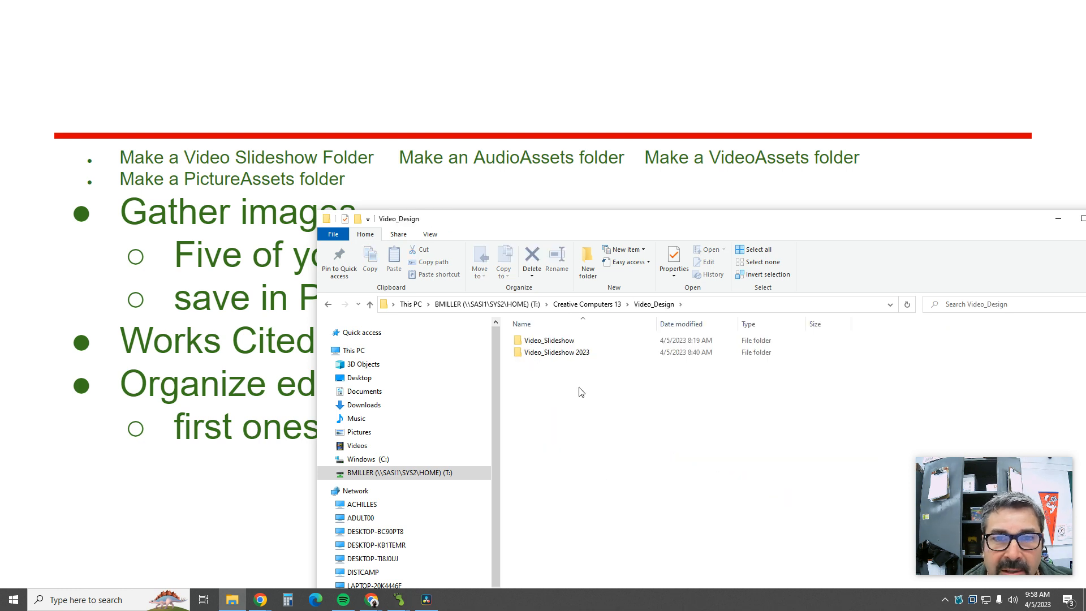
double_click(553, 355)
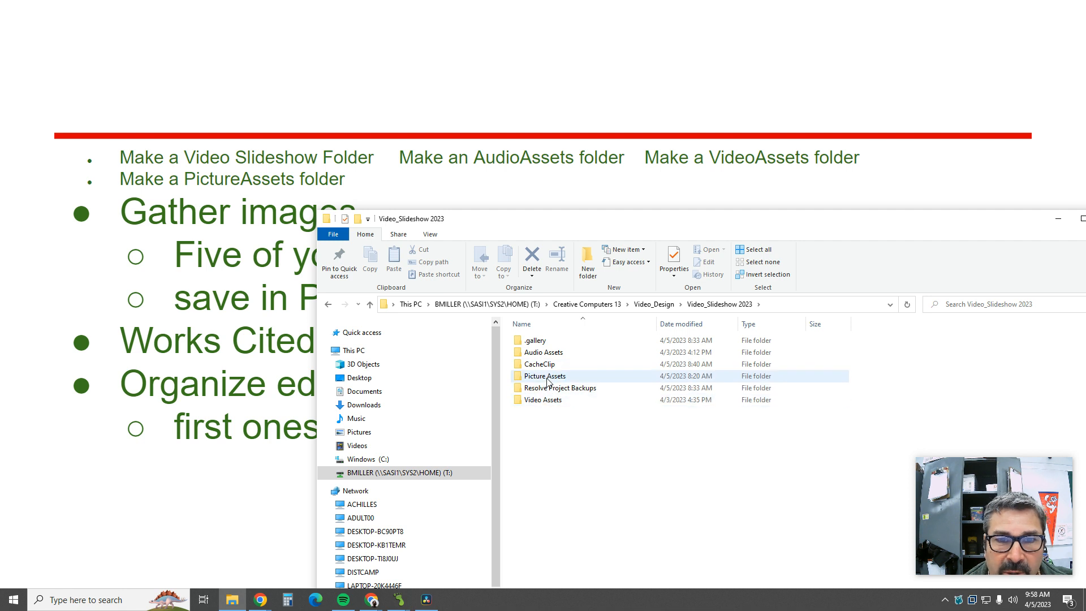
double_click(557, 378)
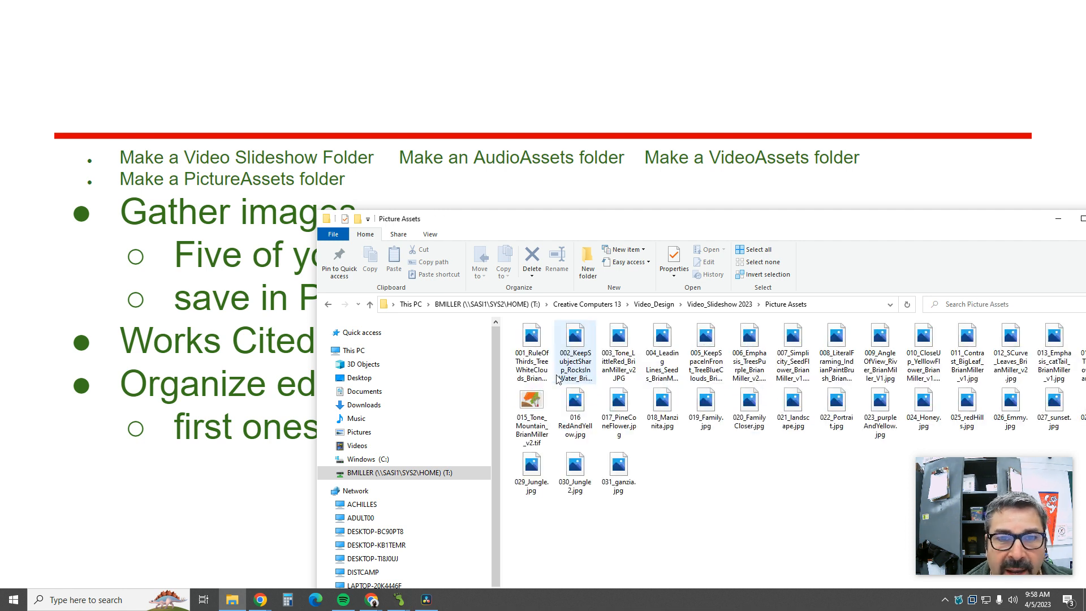
drag(683, 225, 506, 132)
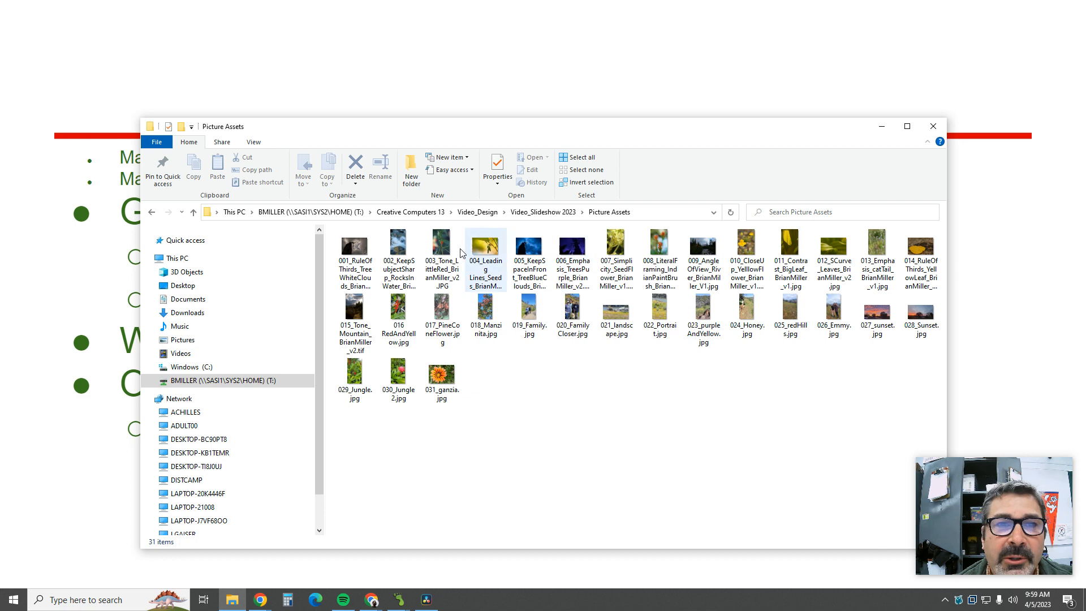
click(881, 126)
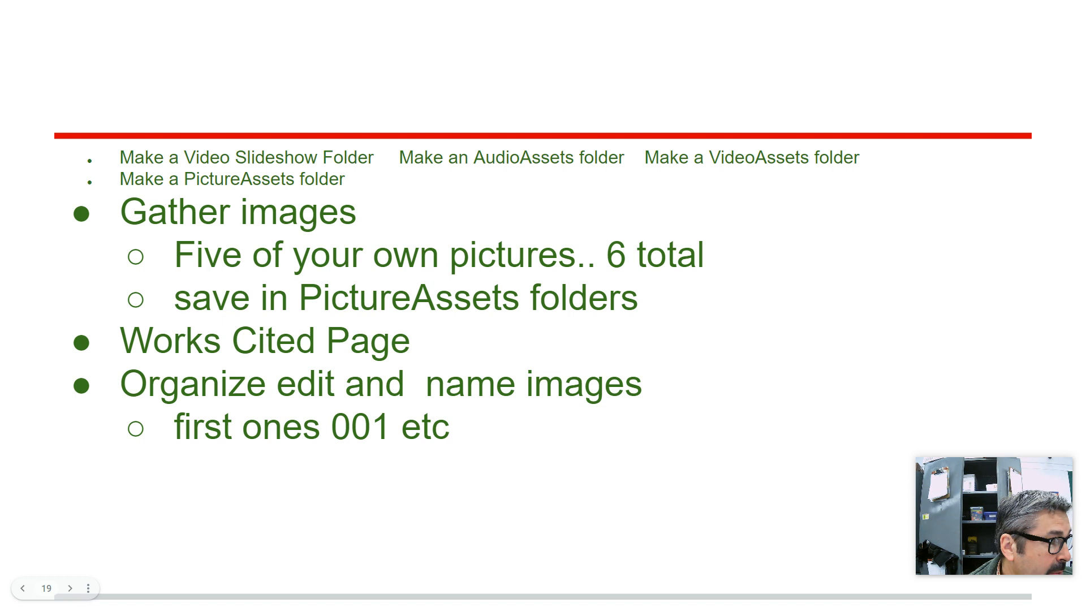
- Advance the presentation to the 'Open DaVinci Resolve' slide
key(alt+Tab)
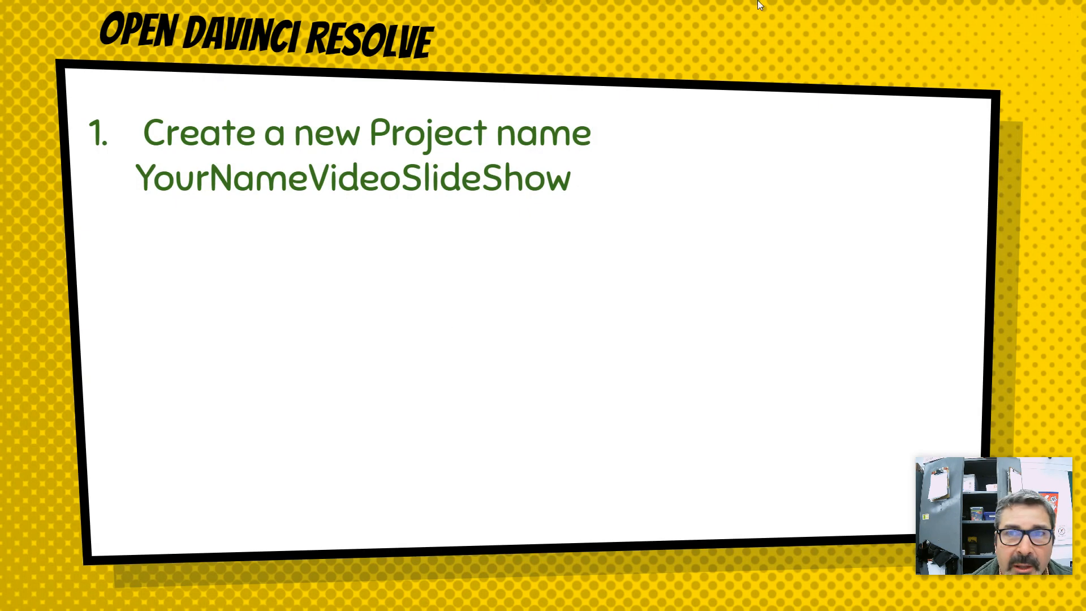
- Create a new DaVinci Resolve project named with the author's name followed by VideoSlideShow
key(alt+Tab)
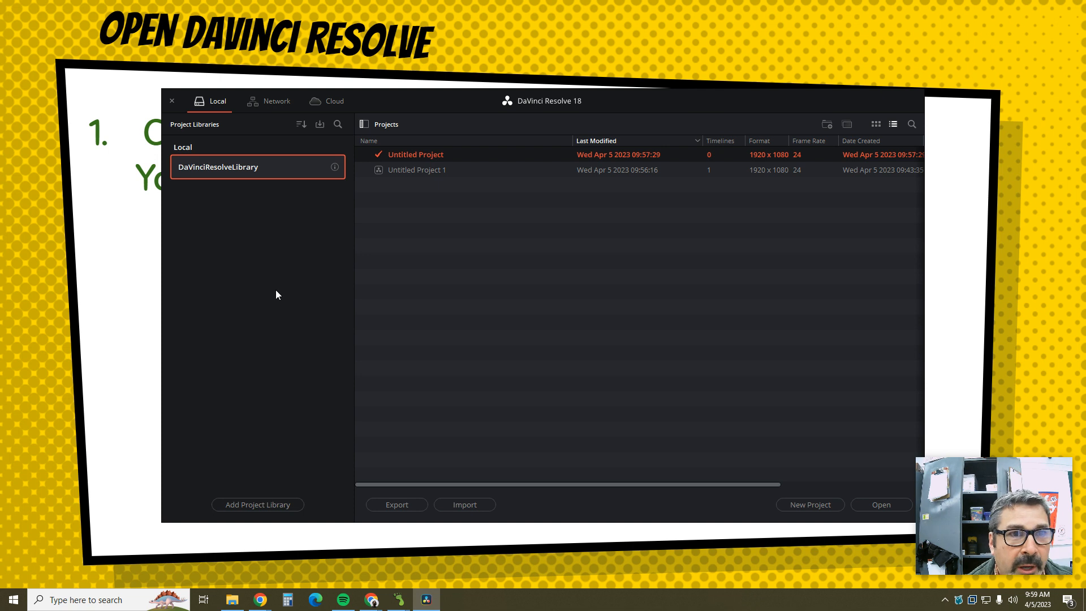
click(800, 505)
text(BrianMillerVideoSlideShow)
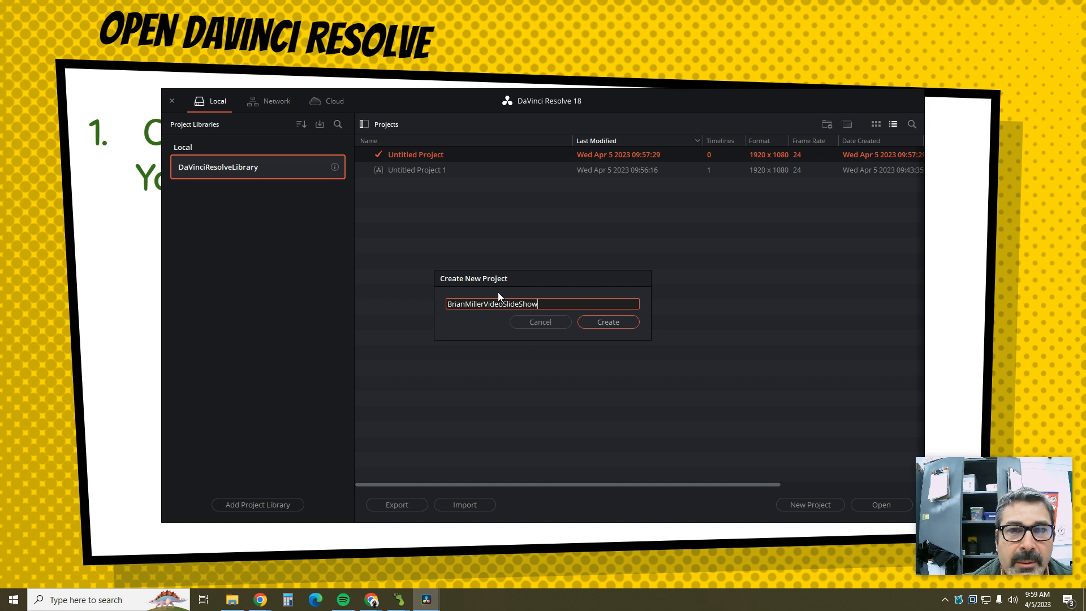
click(603, 323)
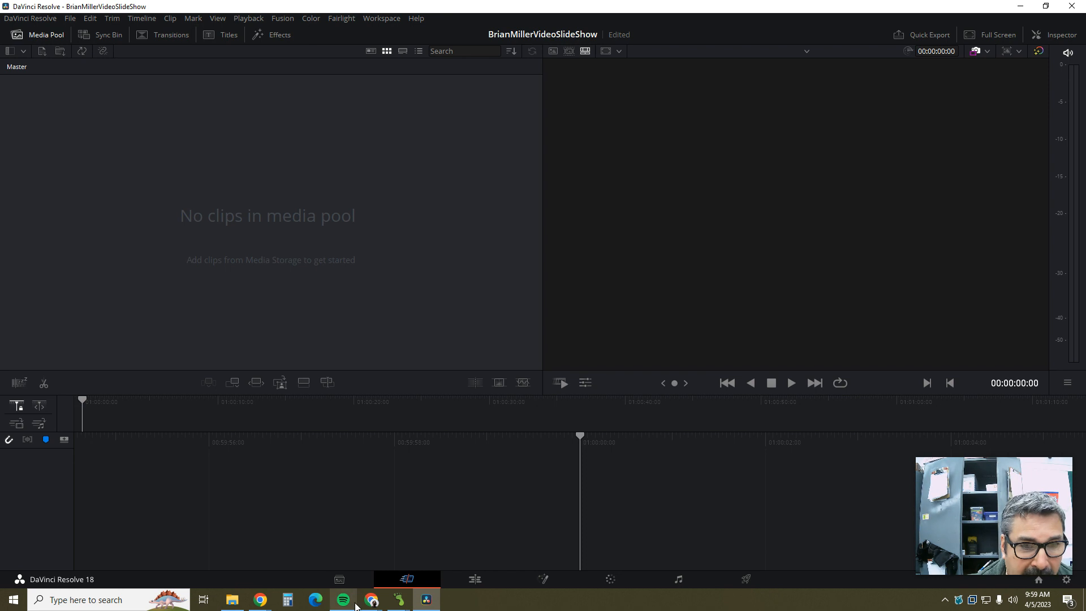
mouse_move(378, 606)
click(483, 551)
click(413, 415)
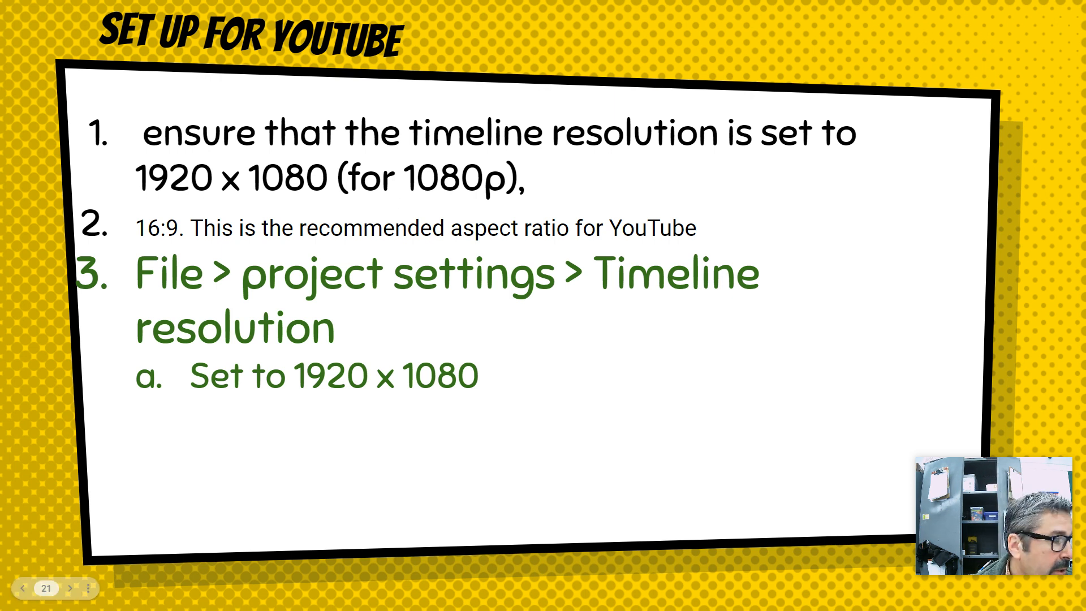
key(alt+Tab)
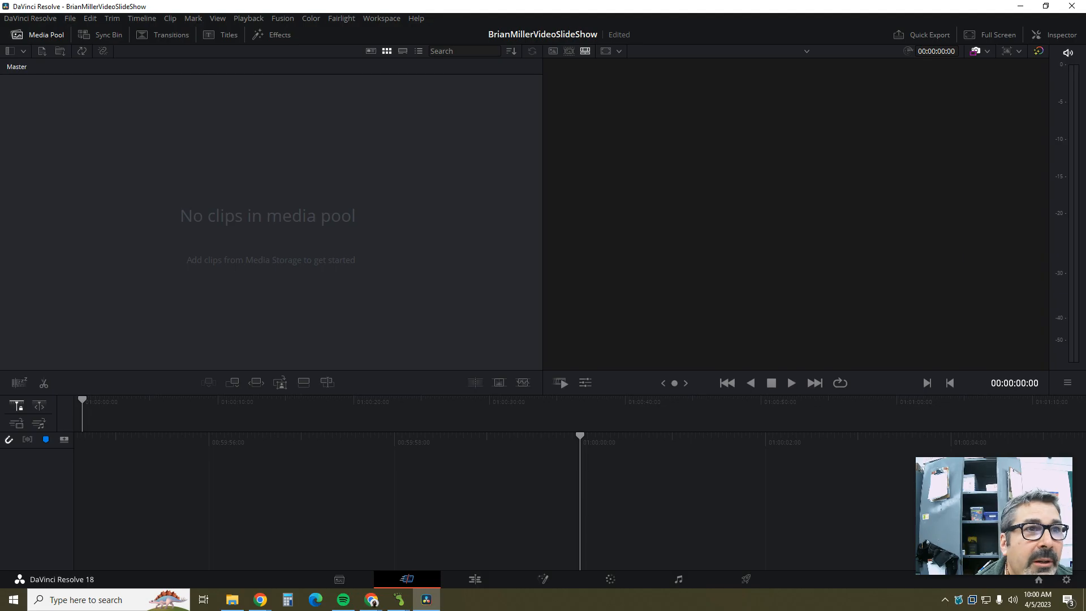
click(70, 19)
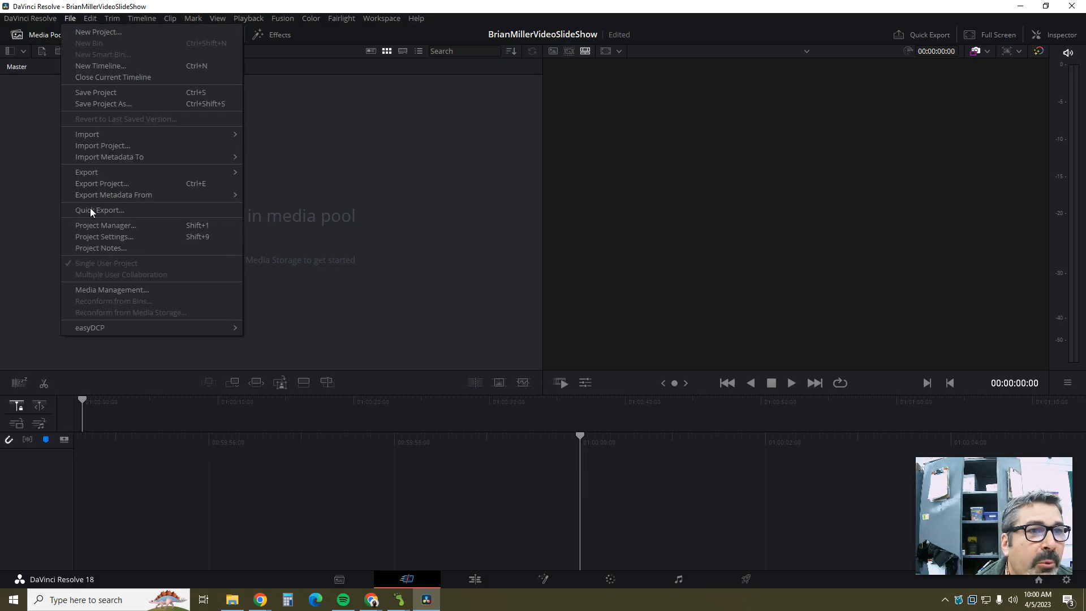
click(93, 235)
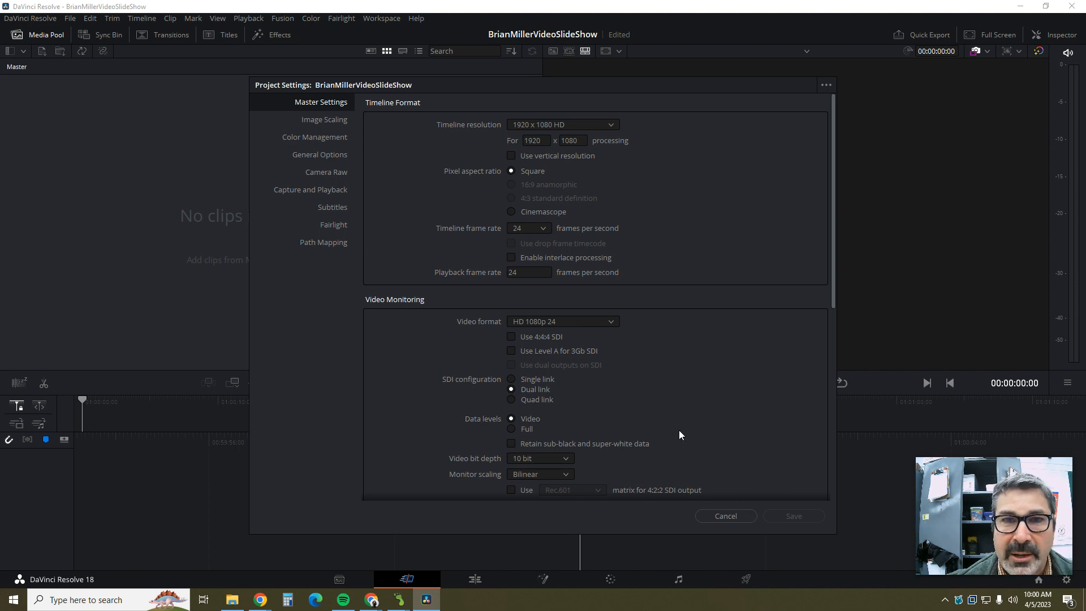
click(730, 516)
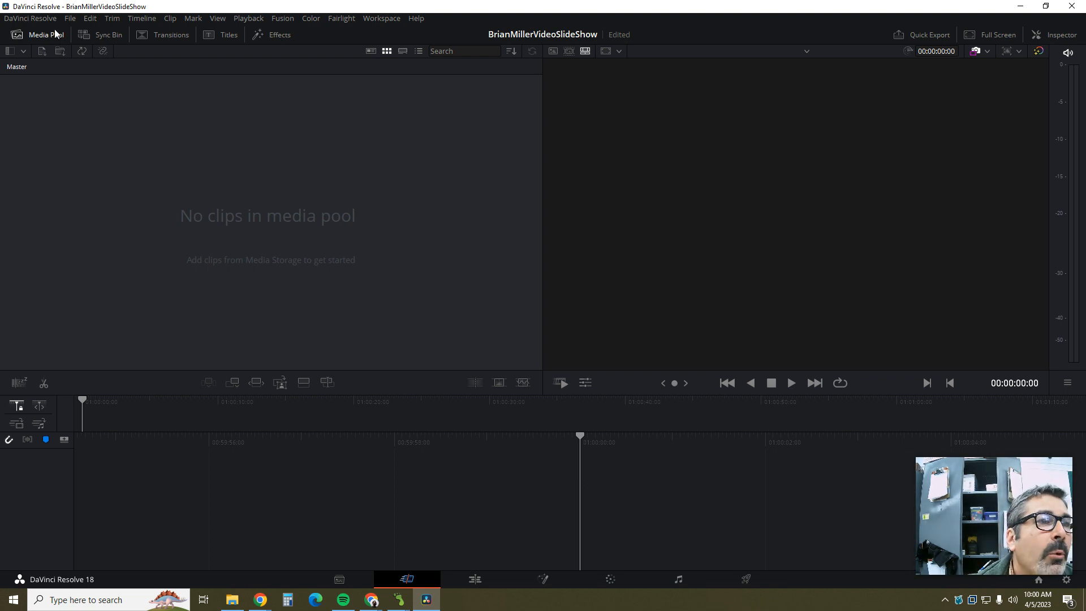
click(32, 20)
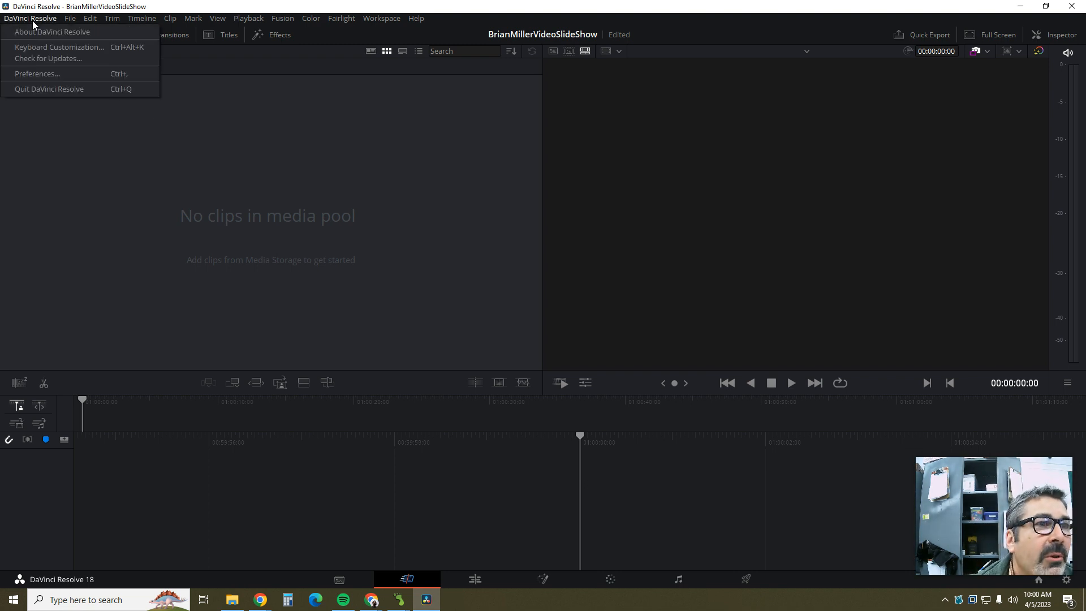
click(37, 74)
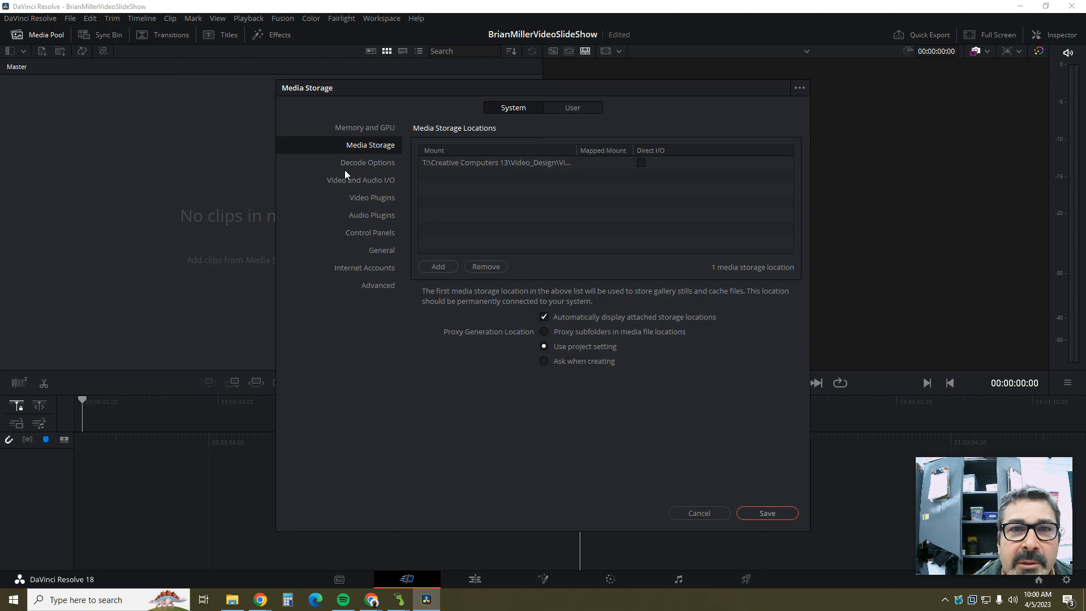
click(577, 108)
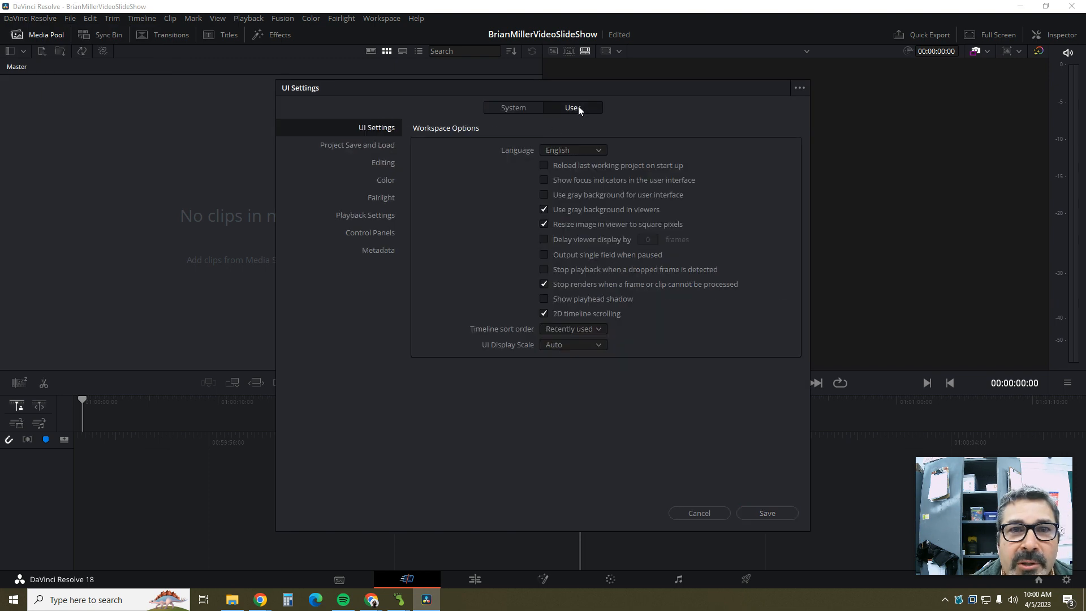
click(382, 163)
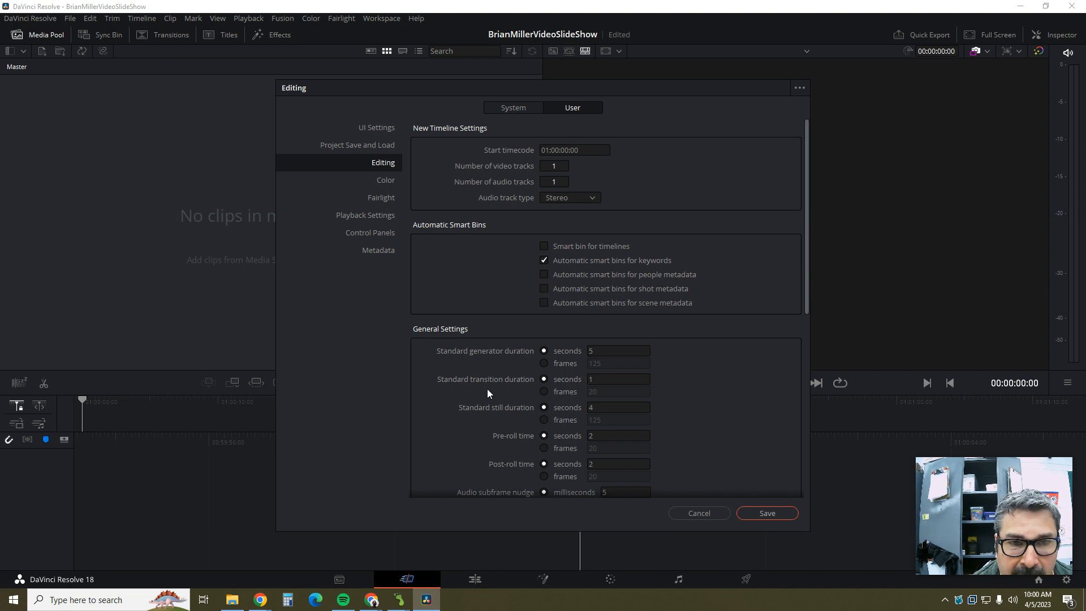
click(588, 408)
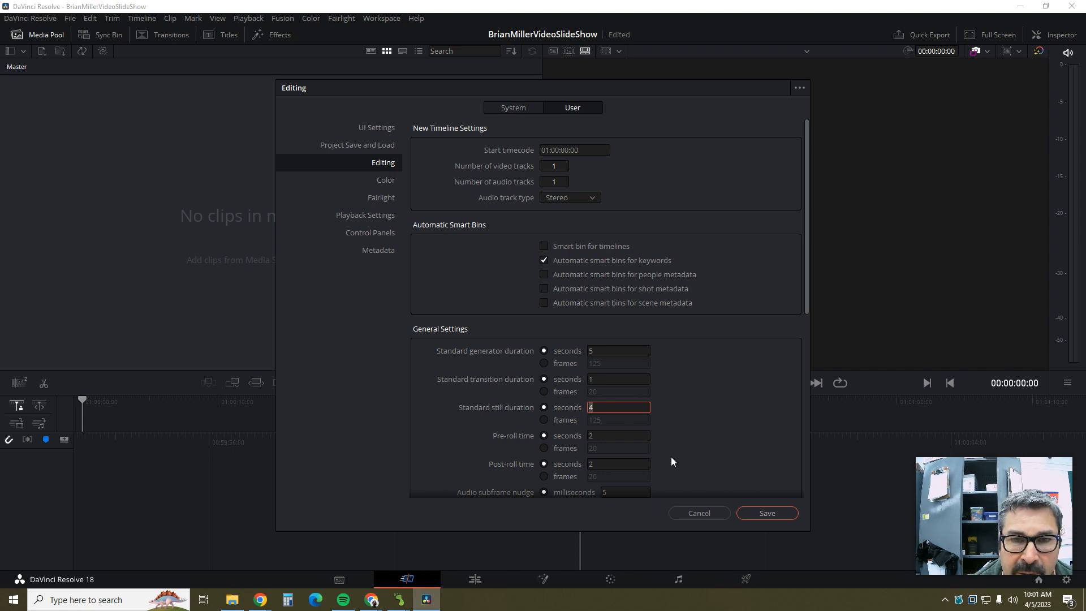
click(763, 512)
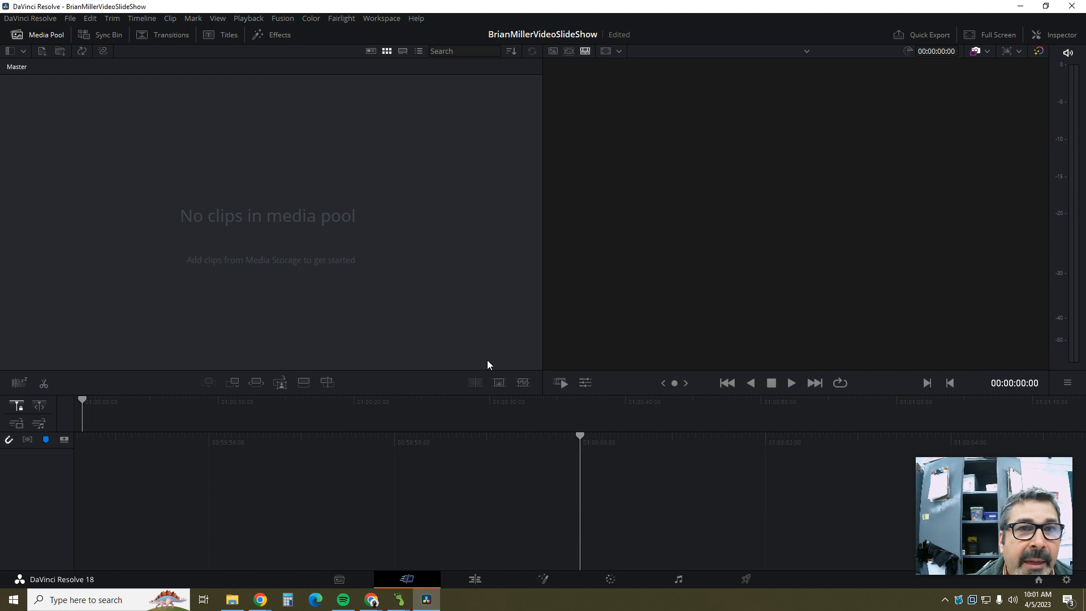
- Drag all 31 Picture Assets images from File Explorer into the Media Pool's Master bin
click(242, 605)
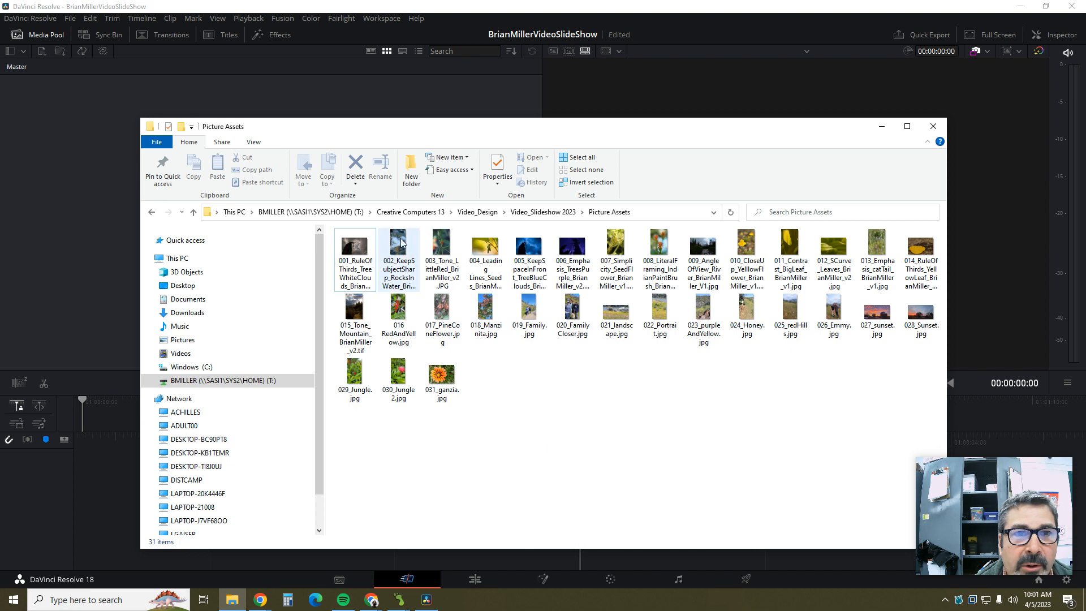
drag(533, 436, 355, 256)
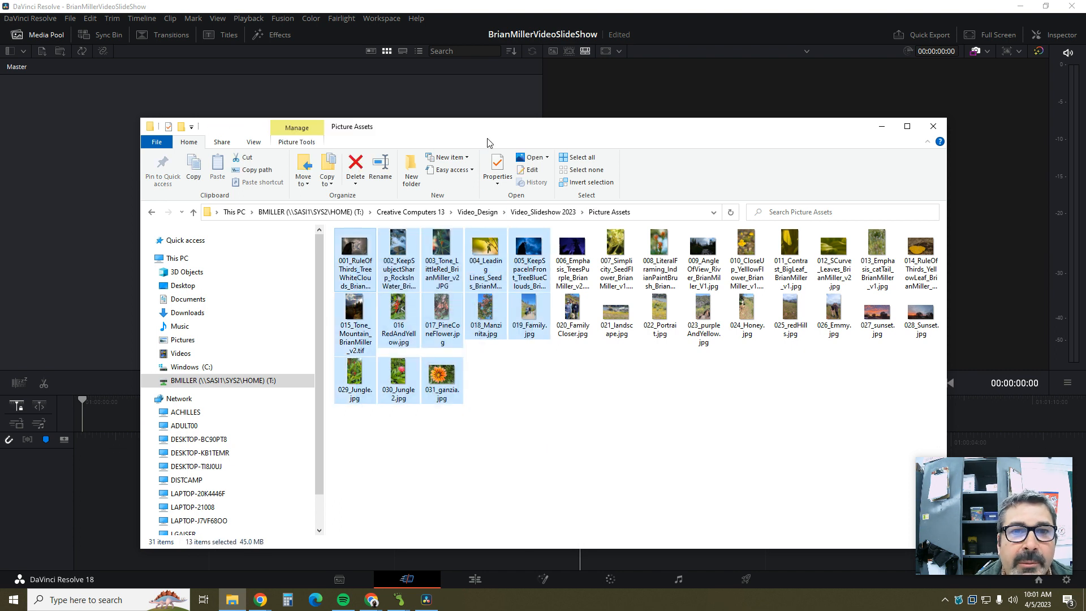
click(558, 441)
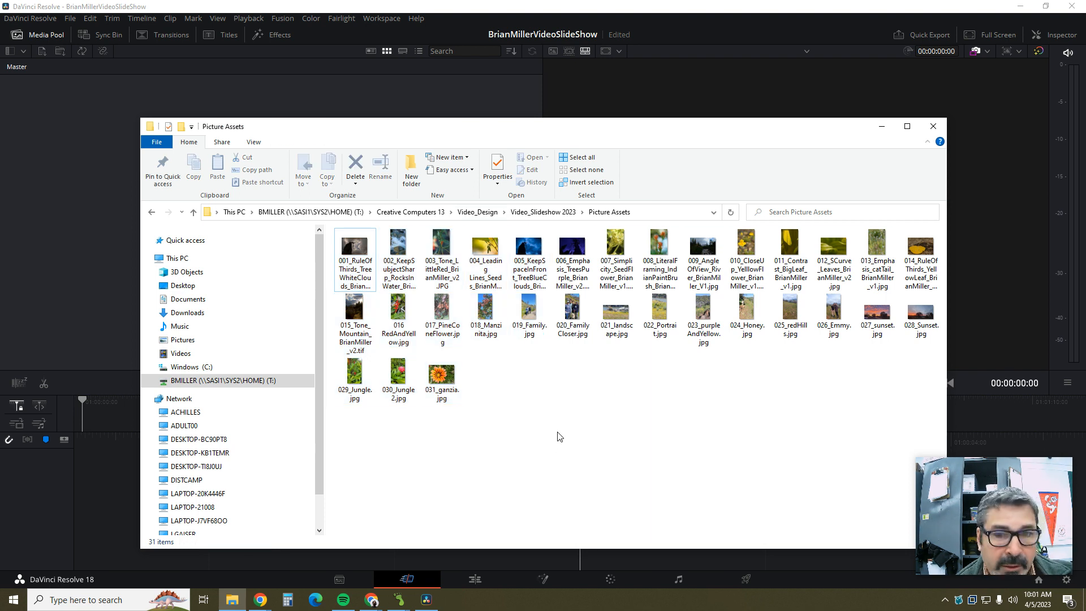
key(ctrl+a)
drag(519, 134, 884, 152)
drag(721, 286, 305, 223)
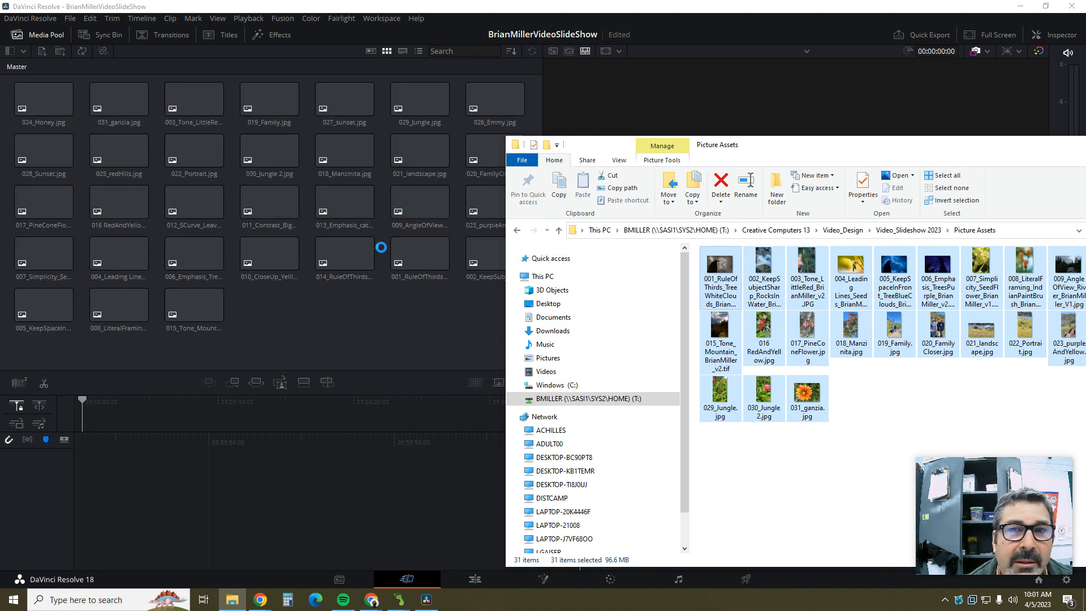
drag(891, 149, 595, 152)
click(953, 152)
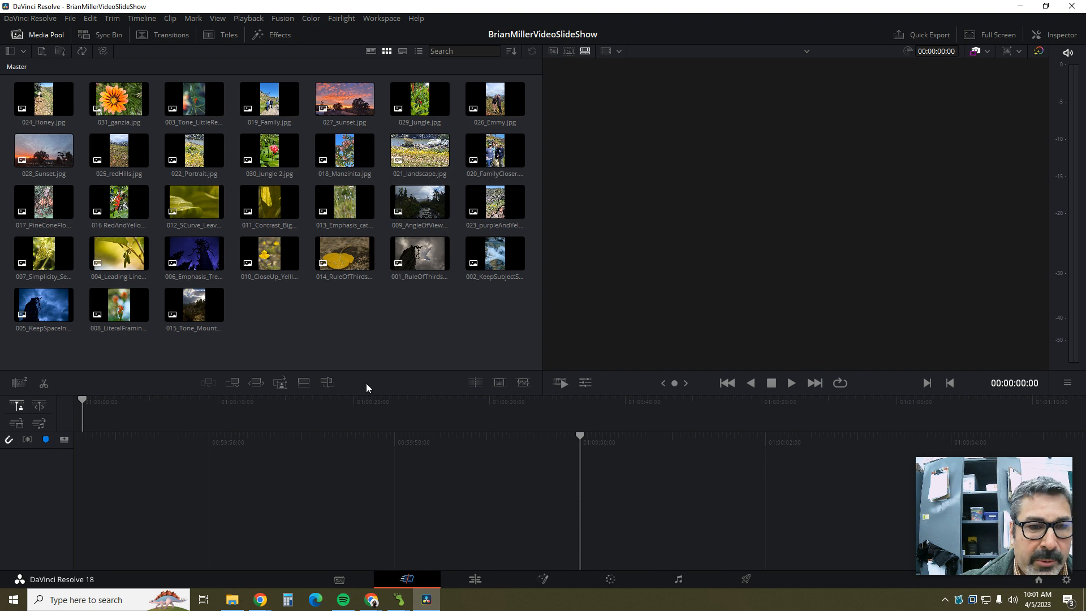
- On the Edit page, place all 31 media pool photos onto Timeline 1's Video 1 track
click(475, 580)
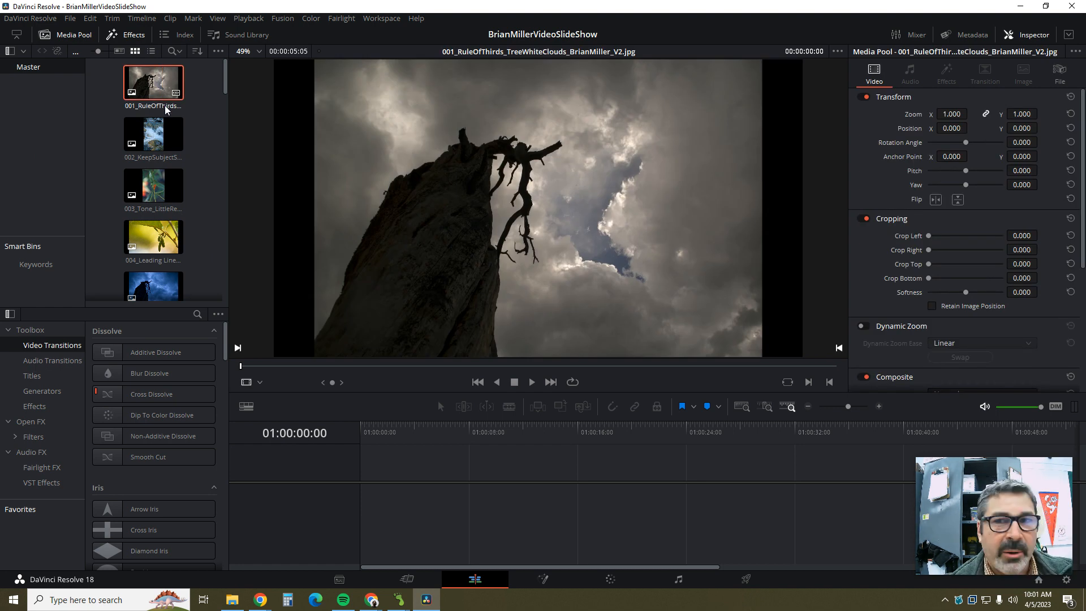
key(ctrl+a)
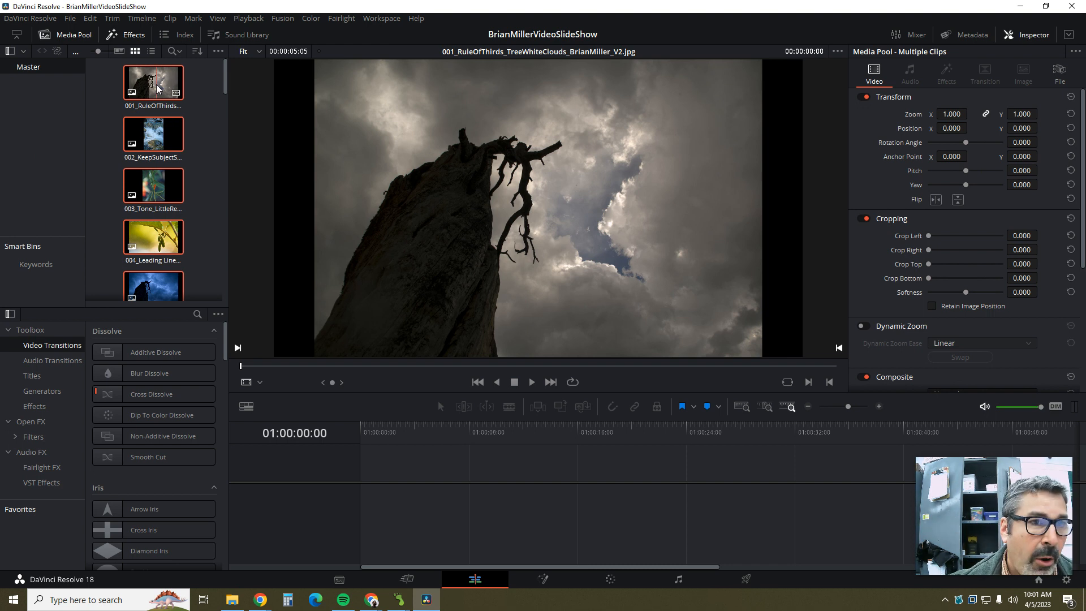
drag(158, 87, 365, 474)
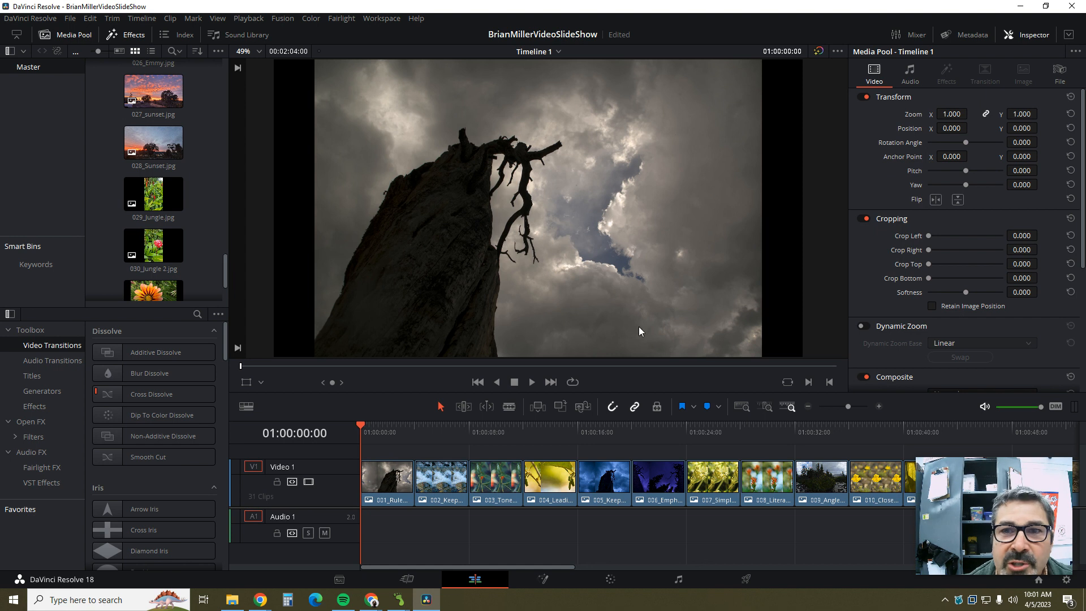
- Hide the Inspector for dual viewers, stop playback, and reopen the Effects library
click(1006, 36)
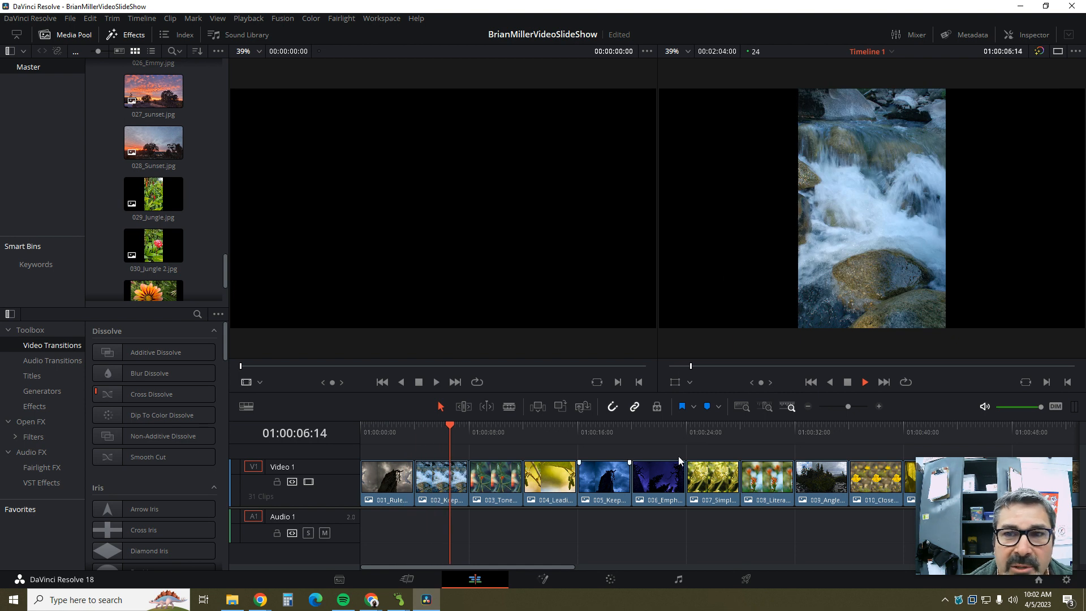
click(841, 382)
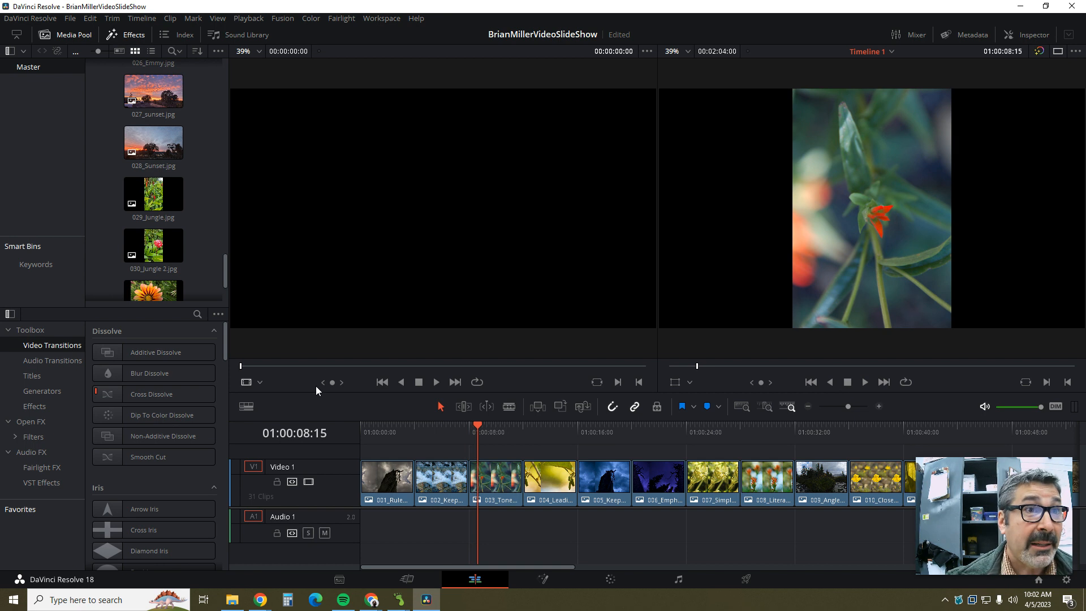
click(134, 36)
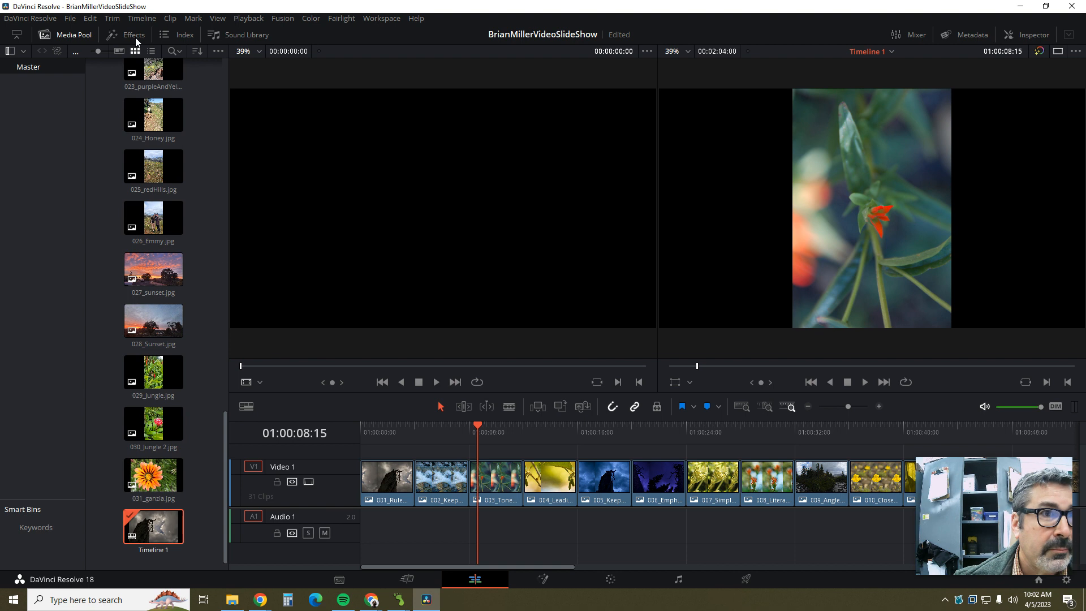
click(134, 35)
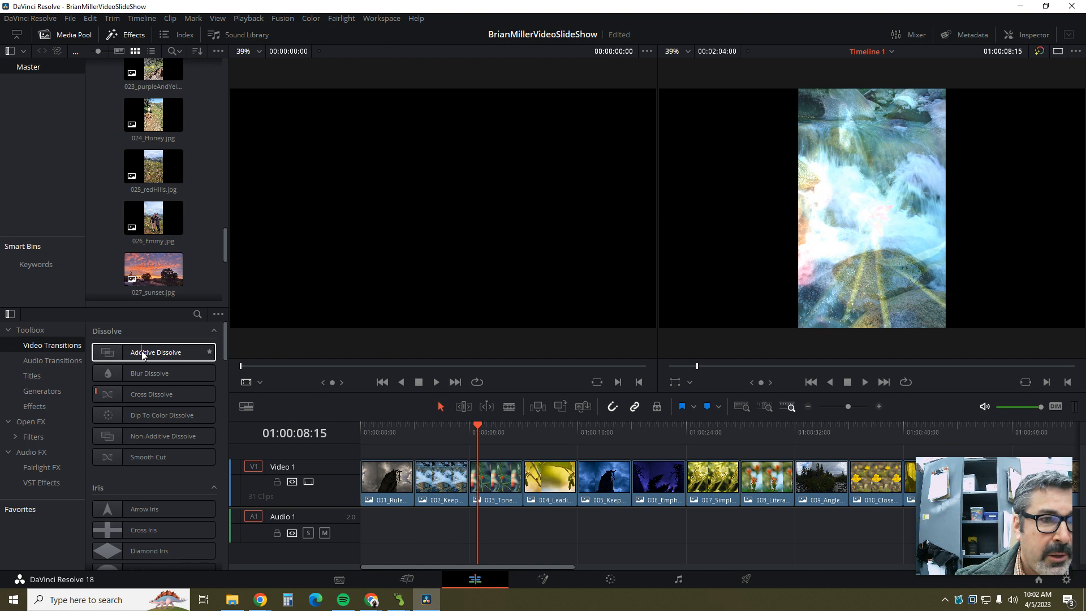
- Add an Additive Dissolve between clips 001 and 002 and preview it in playback
drag(141, 352, 413, 472)
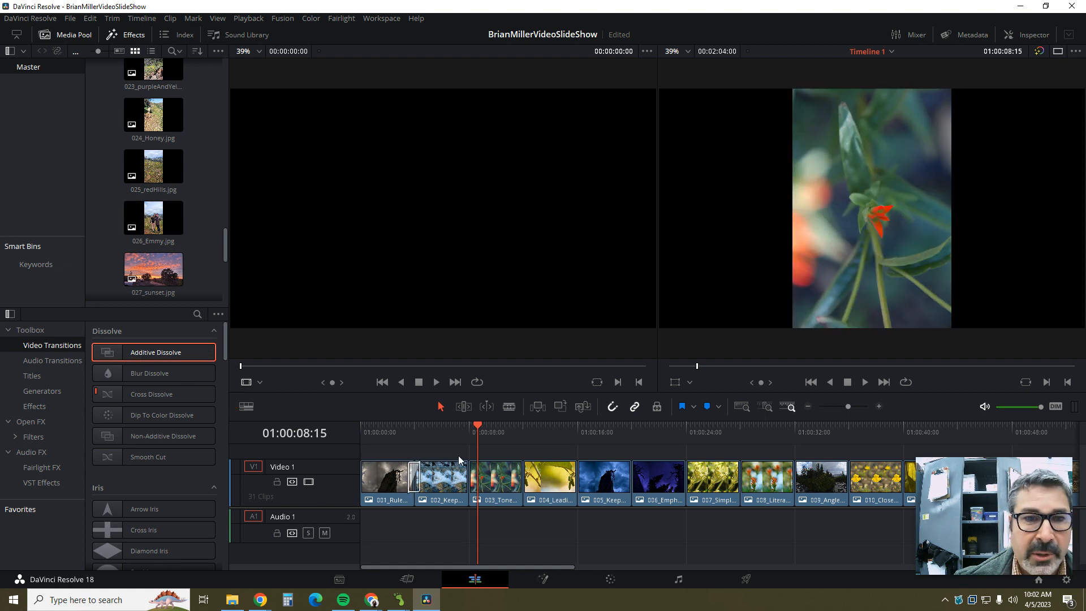
drag(479, 427, 457, 428)
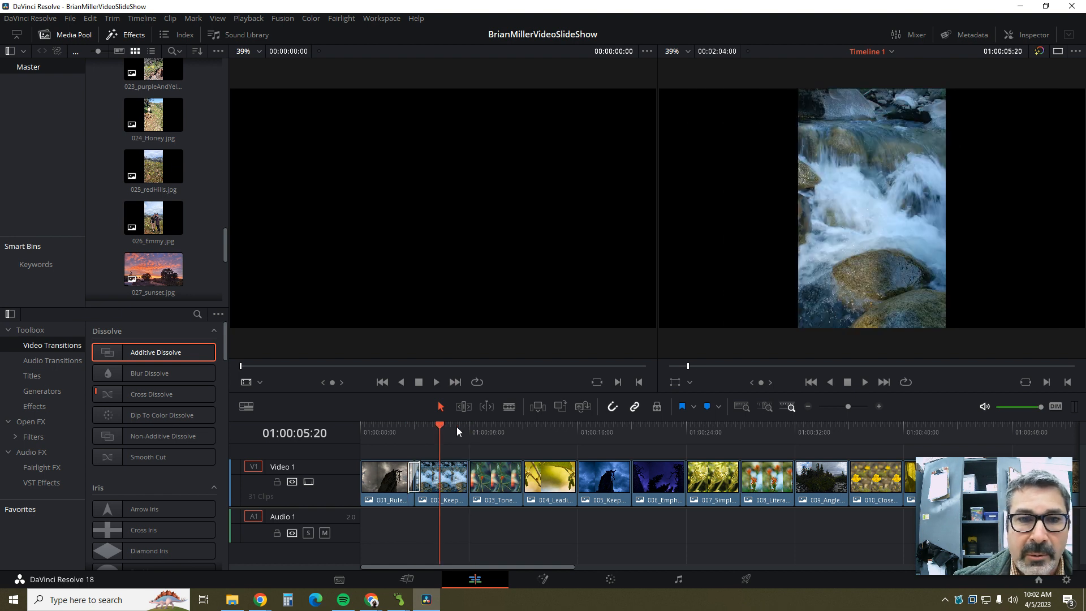
click(864, 382)
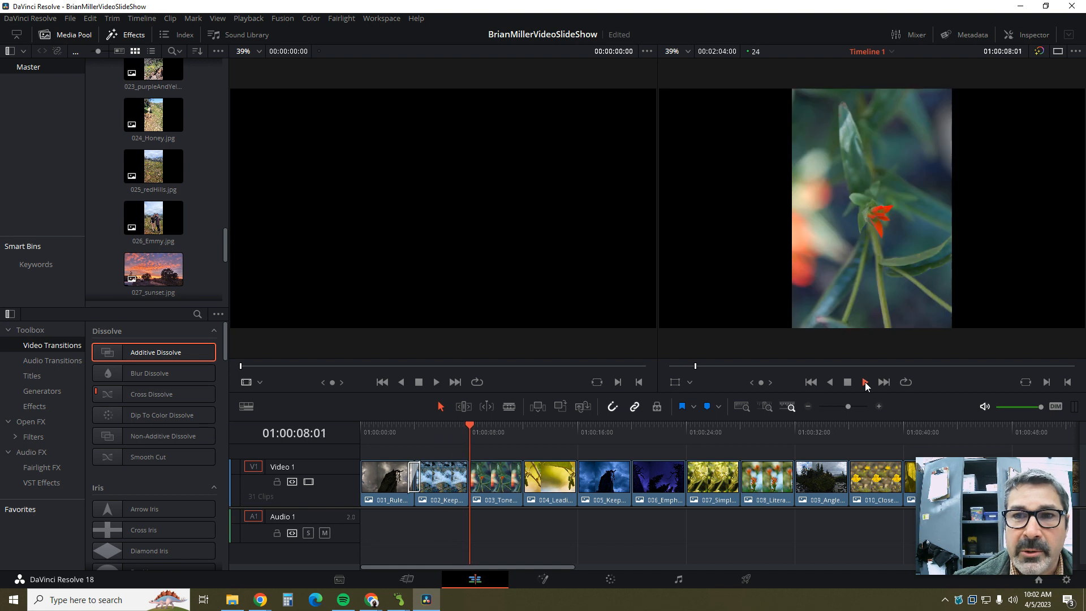
click(847, 383)
drag(482, 419, 409, 420)
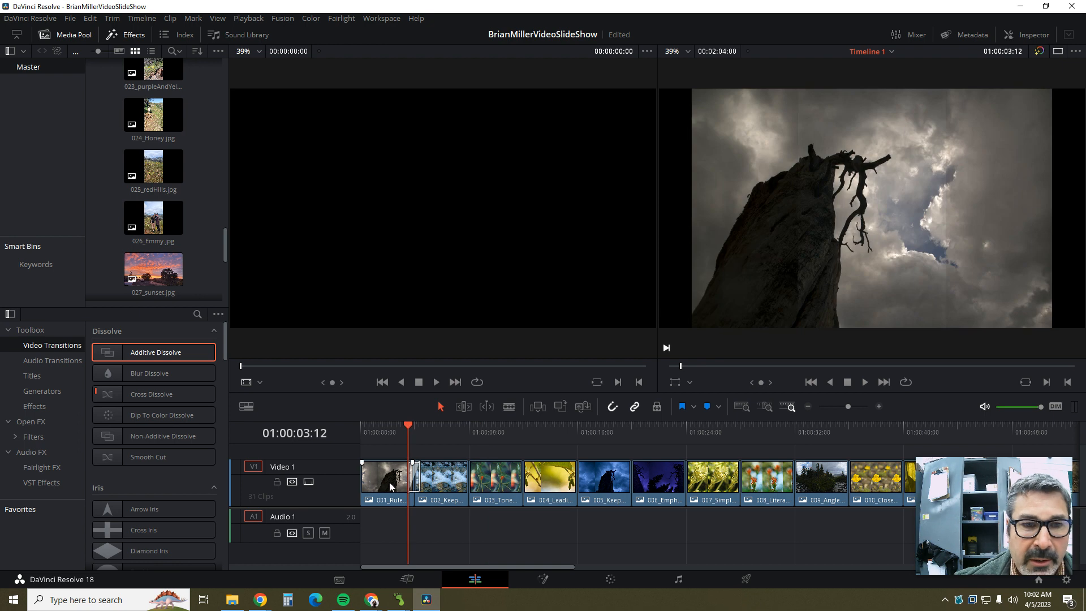
click(864, 382)
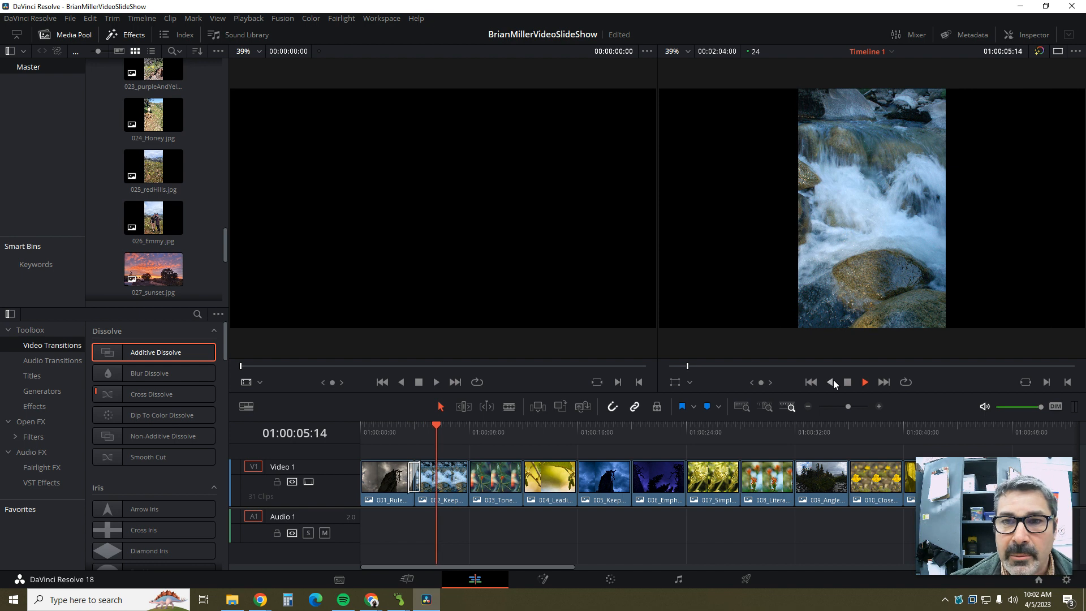
key(space)
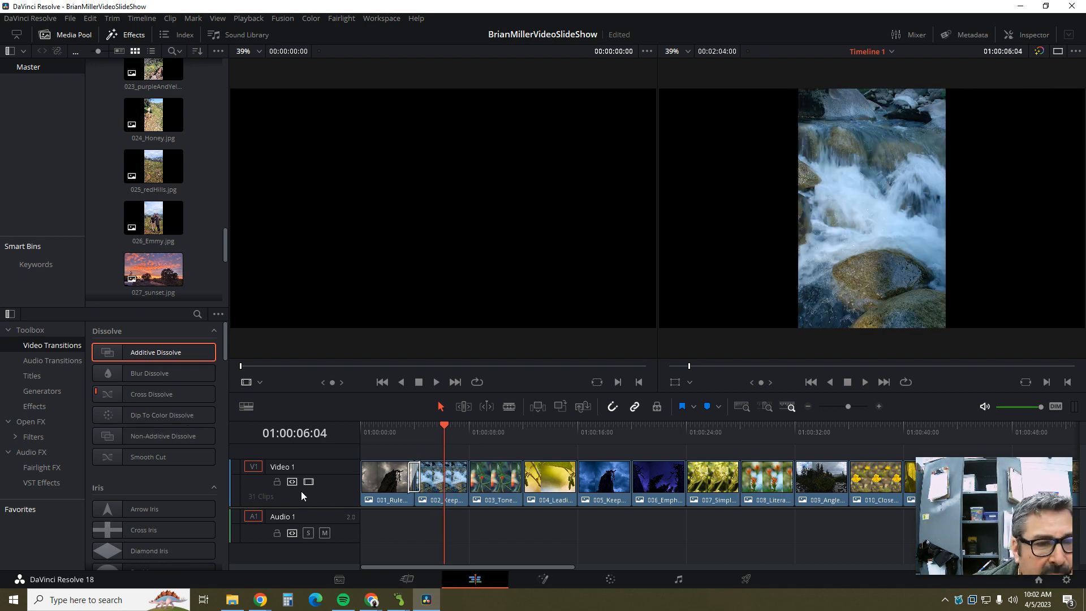
click(407, 579)
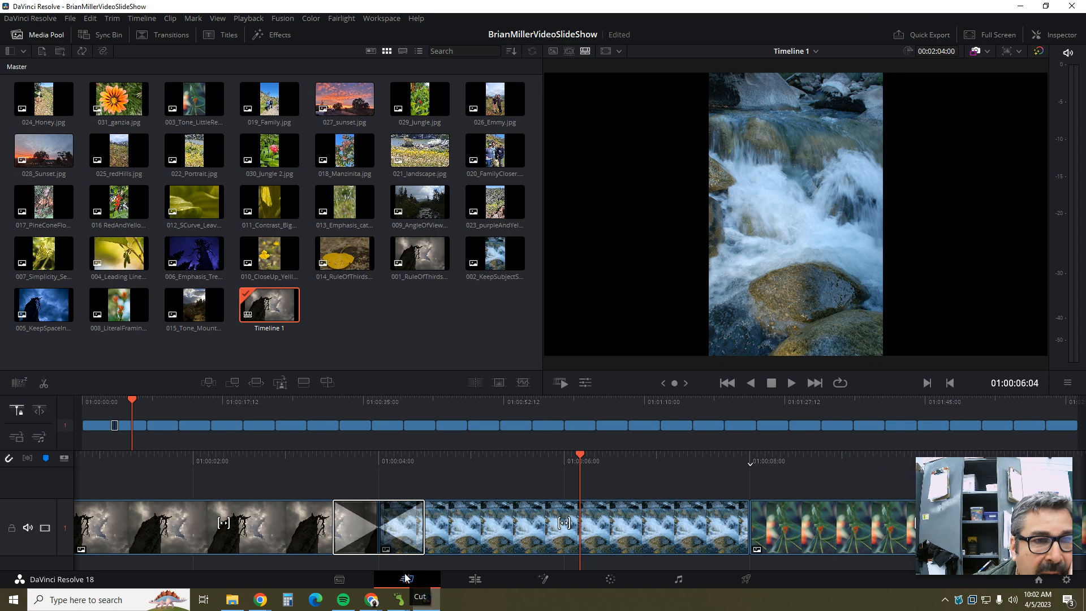
- Add a Motion > Slide transition between the waterfall and red-flower photos and preview it
click(165, 32)
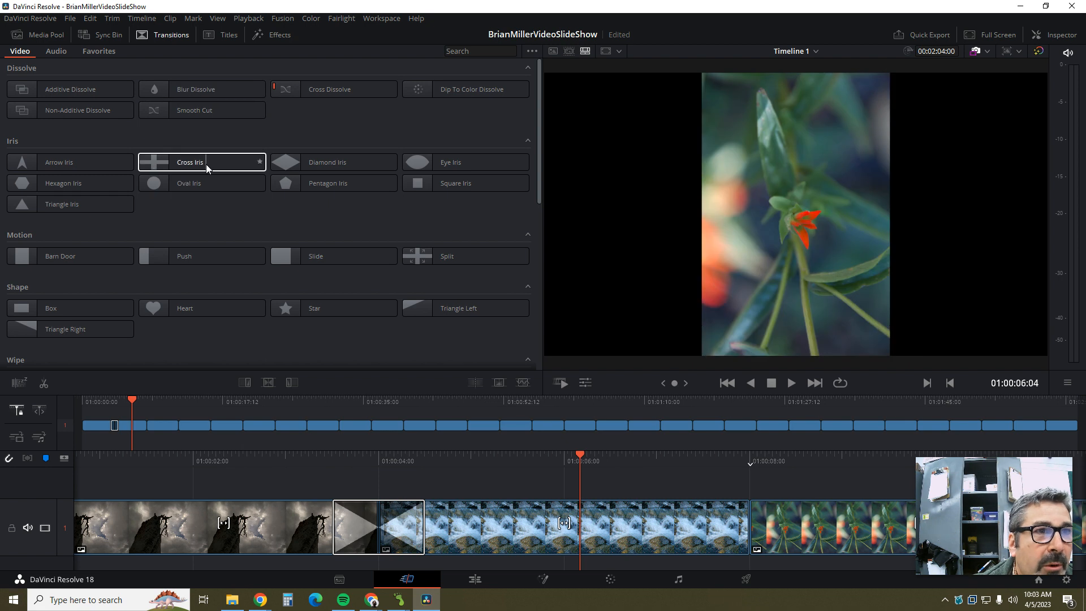
drag(312, 257, 746, 529)
drag(583, 456, 606, 458)
click(785, 385)
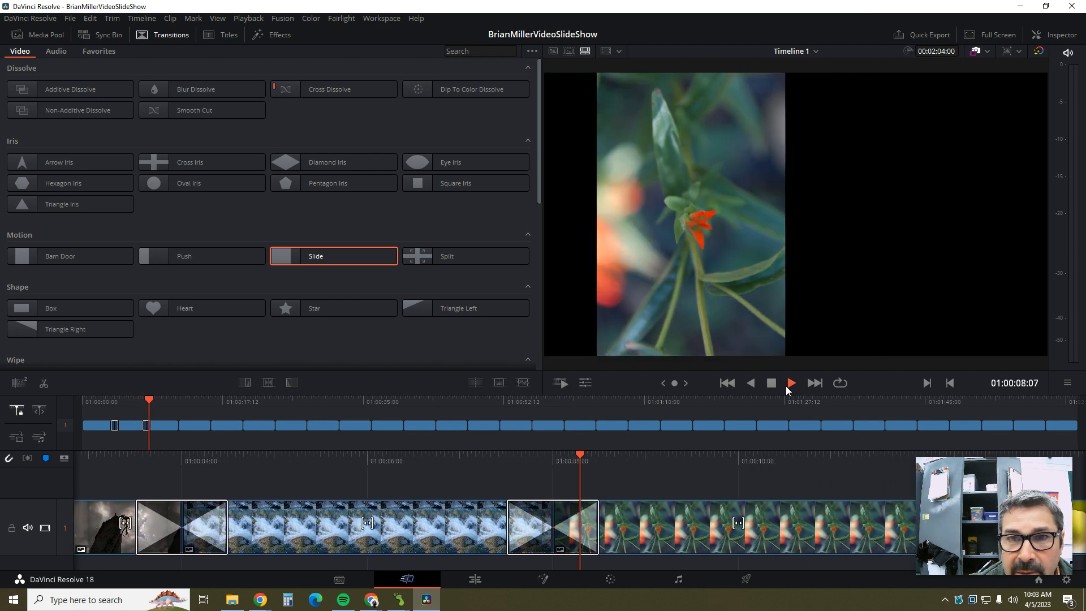
click(772, 385)
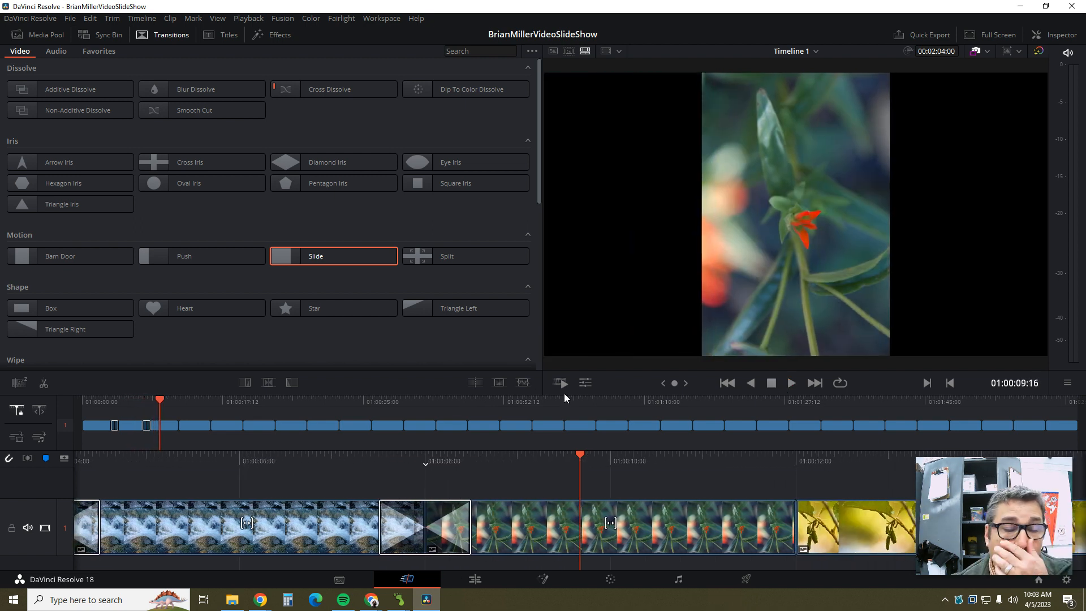
click(473, 579)
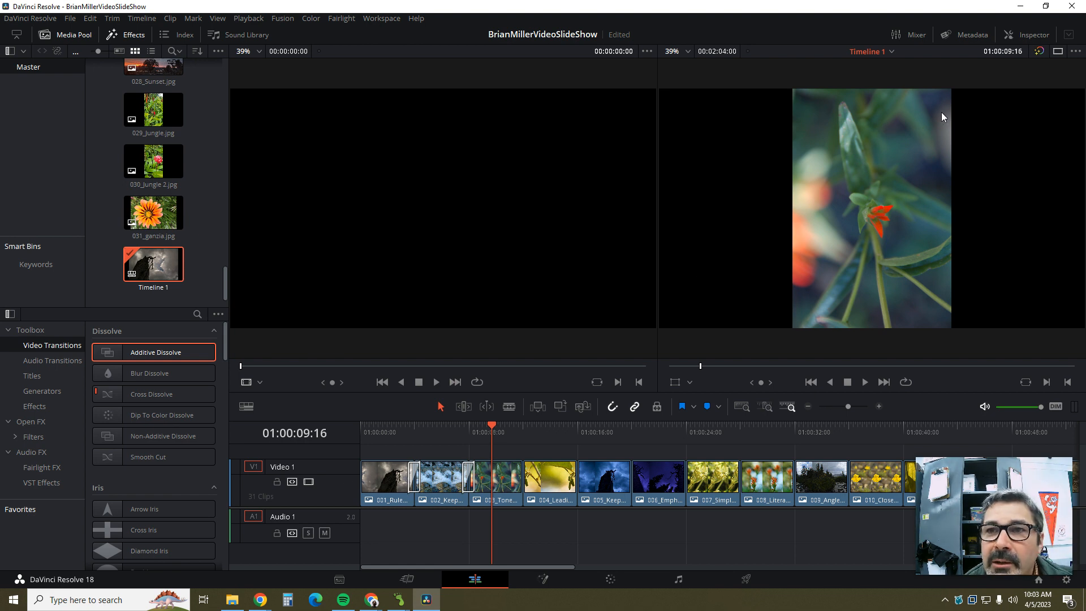
- Show the Inspector, replay from 01:00:00:00, and select the first tree-and-clouds clip
click(1007, 35)
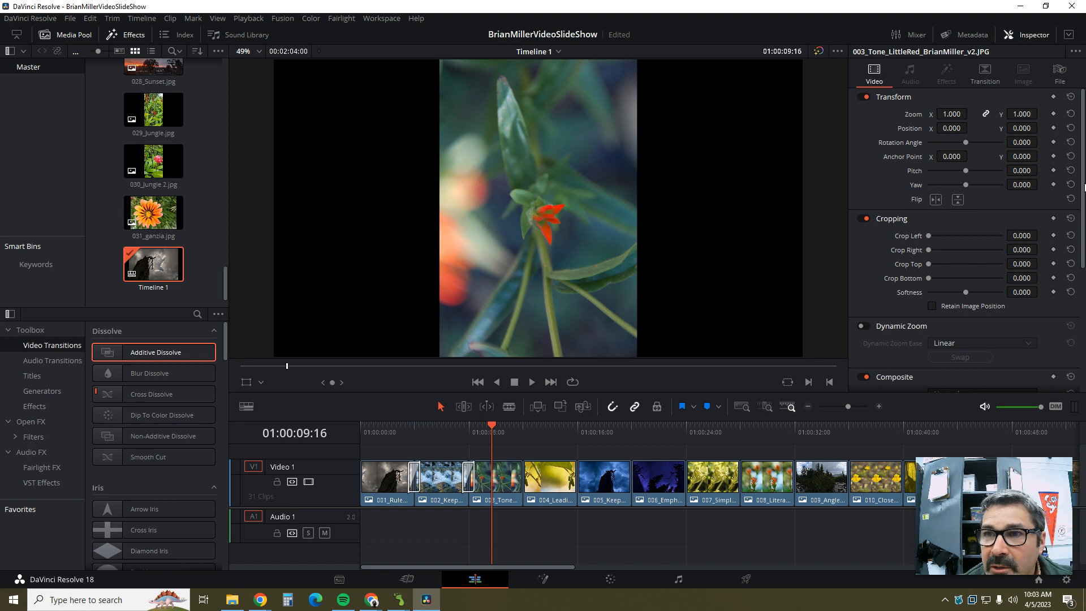
drag(1083, 186, 1083, 247)
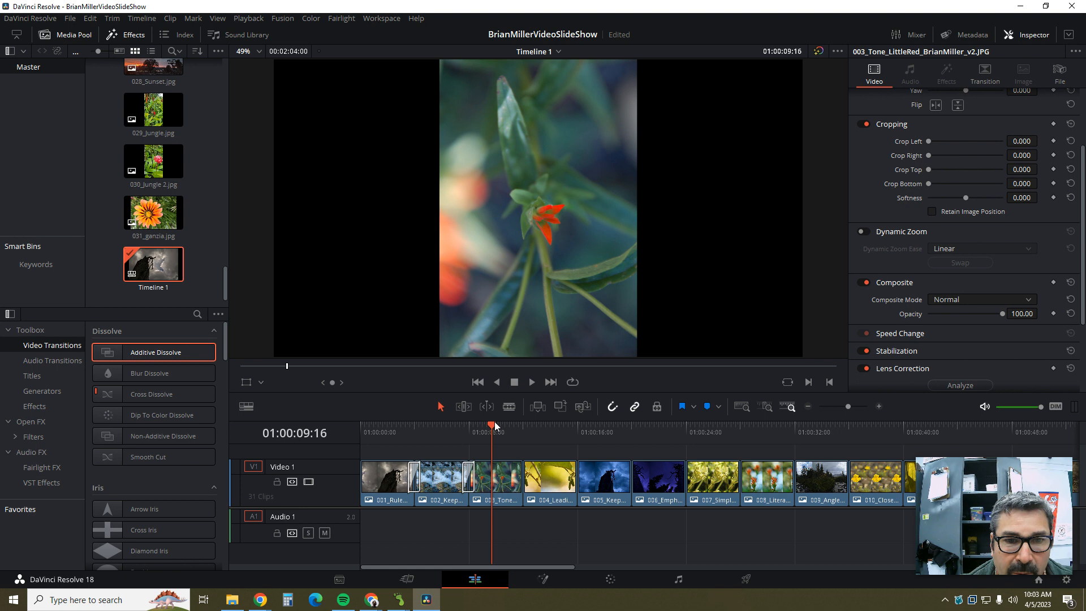
drag(493, 425, 360, 425)
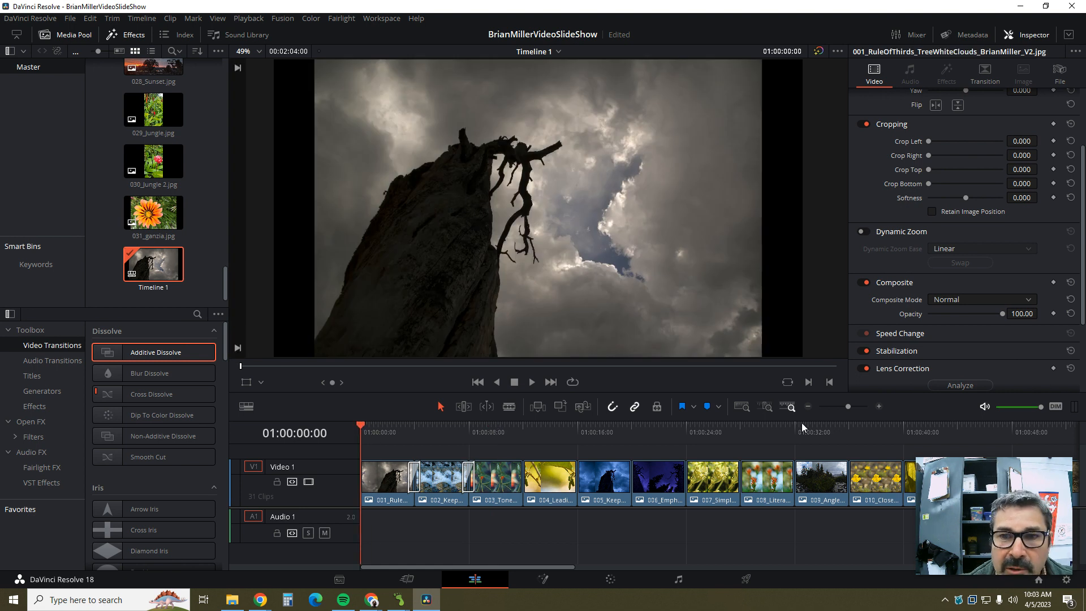
click(533, 381)
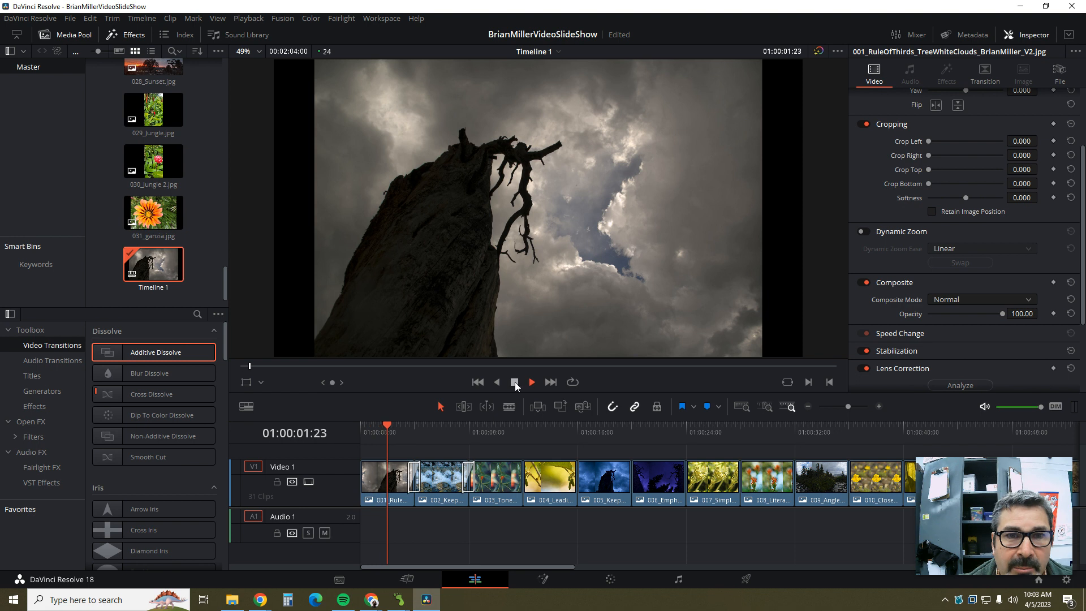
key(space)
drag(393, 424, 359, 424)
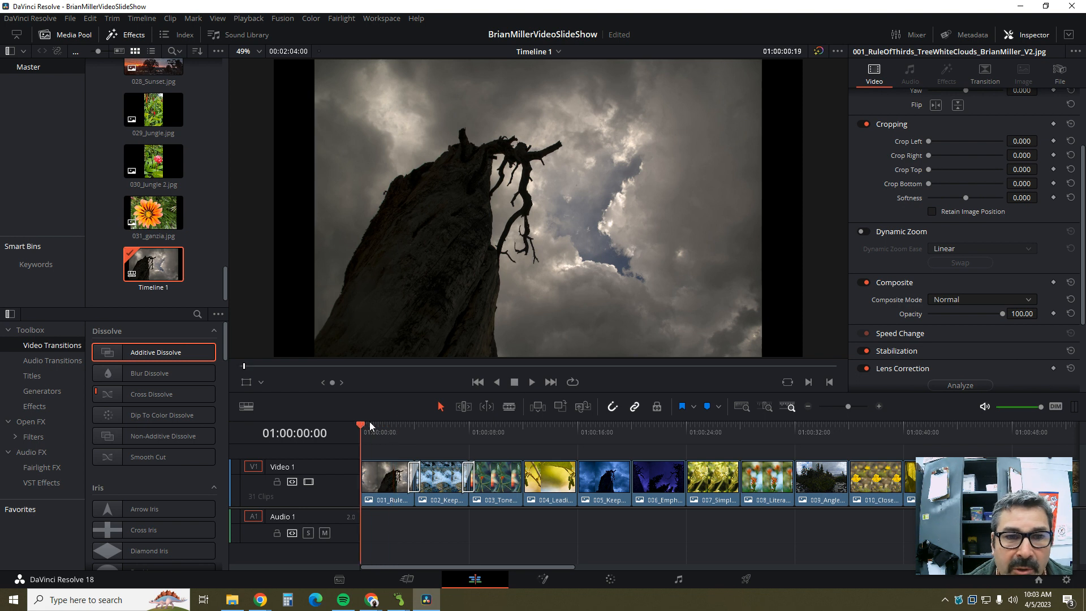
click(382, 488)
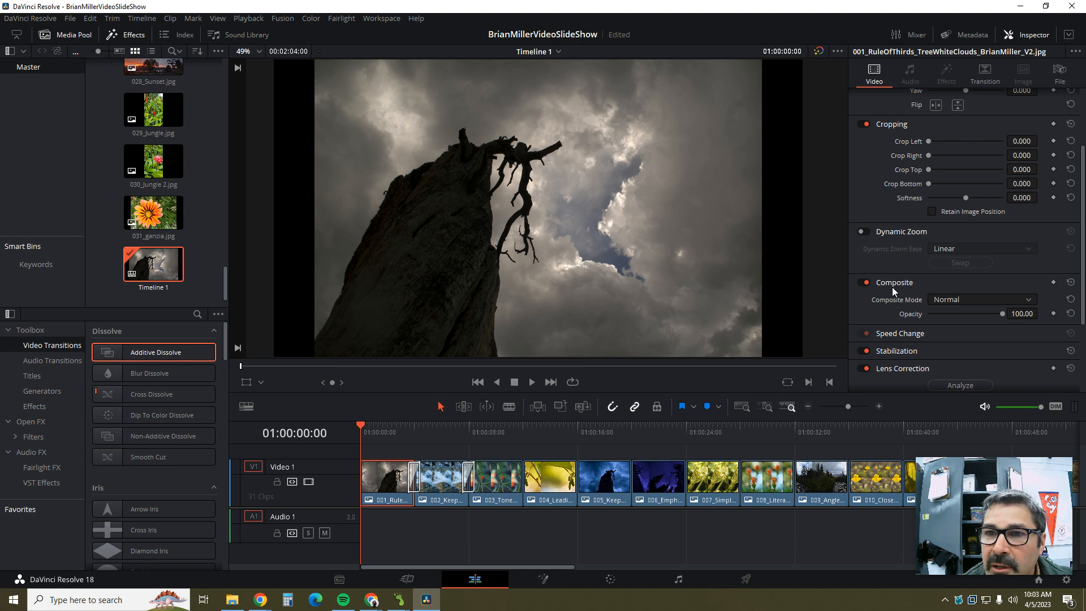
- Enable Dynamic Zoom on the first clip with Ease In easing and preview the zoom
click(867, 232)
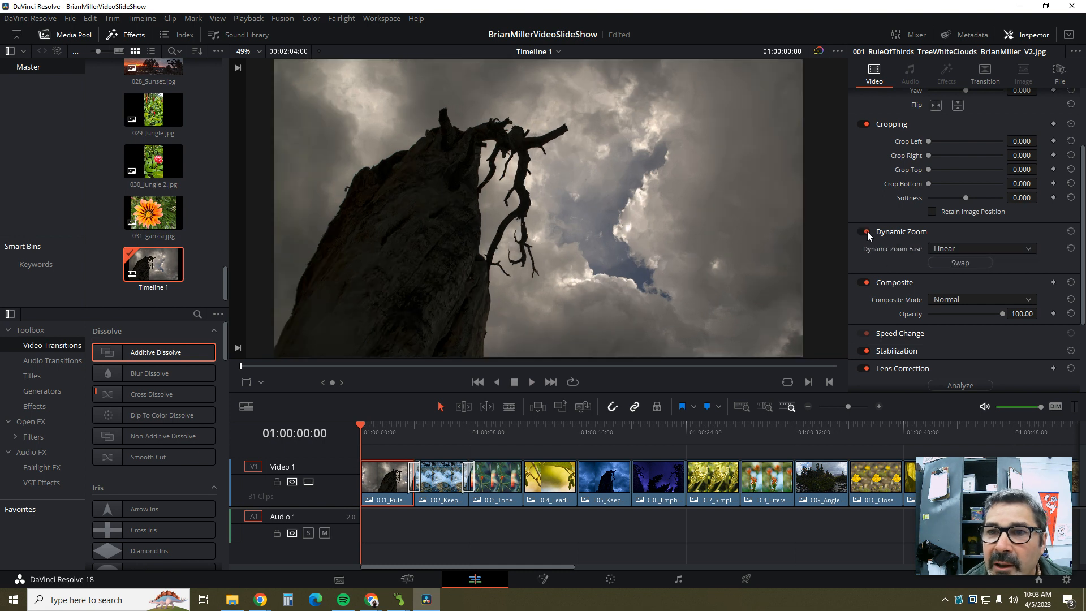
click(1030, 247)
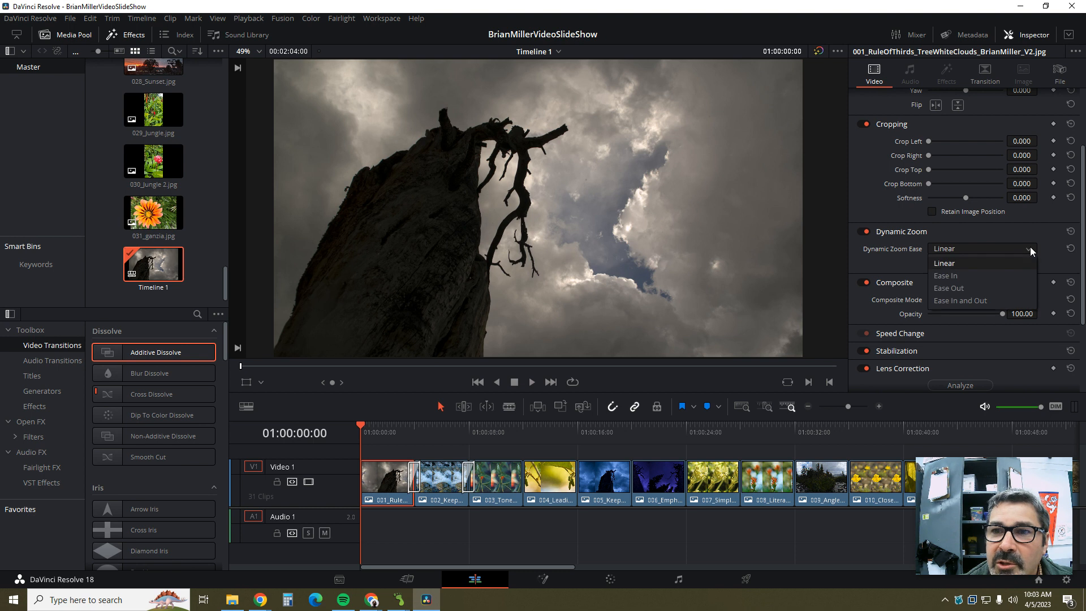
click(965, 279)
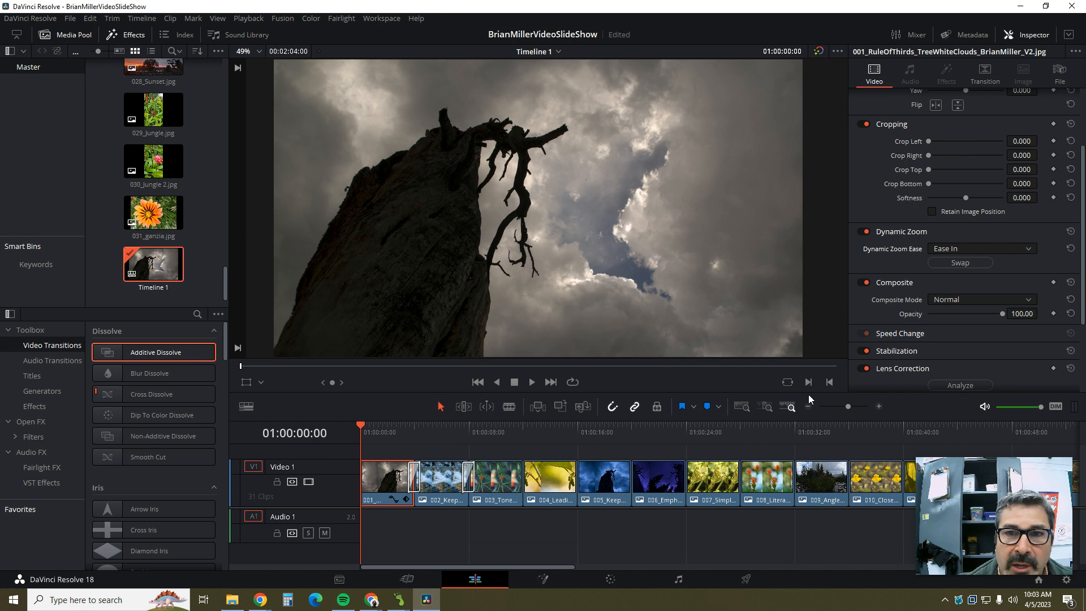
click(531, 384)
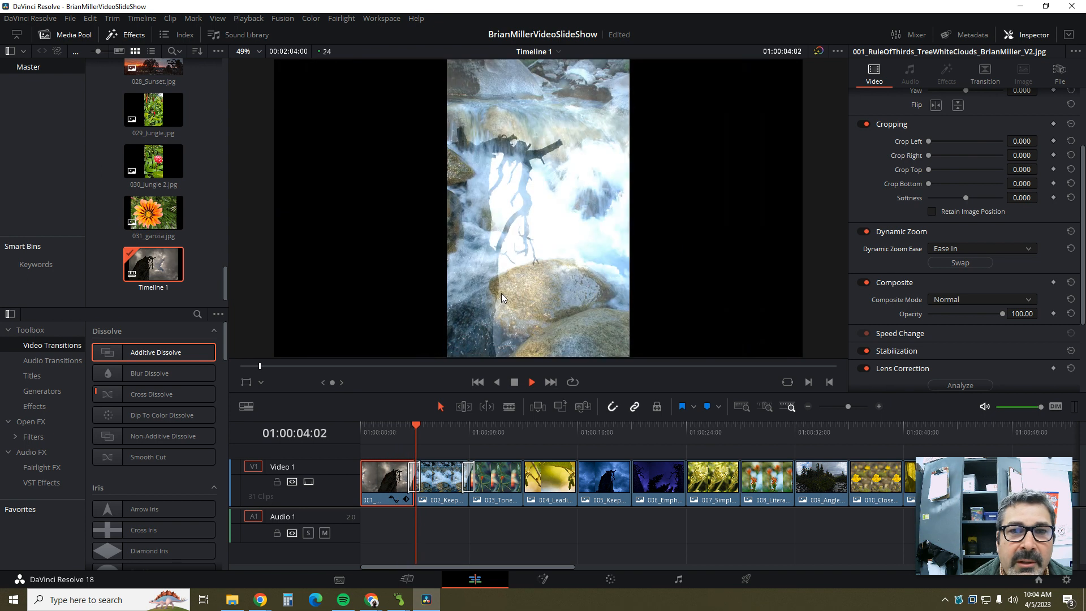
click(515, 382)
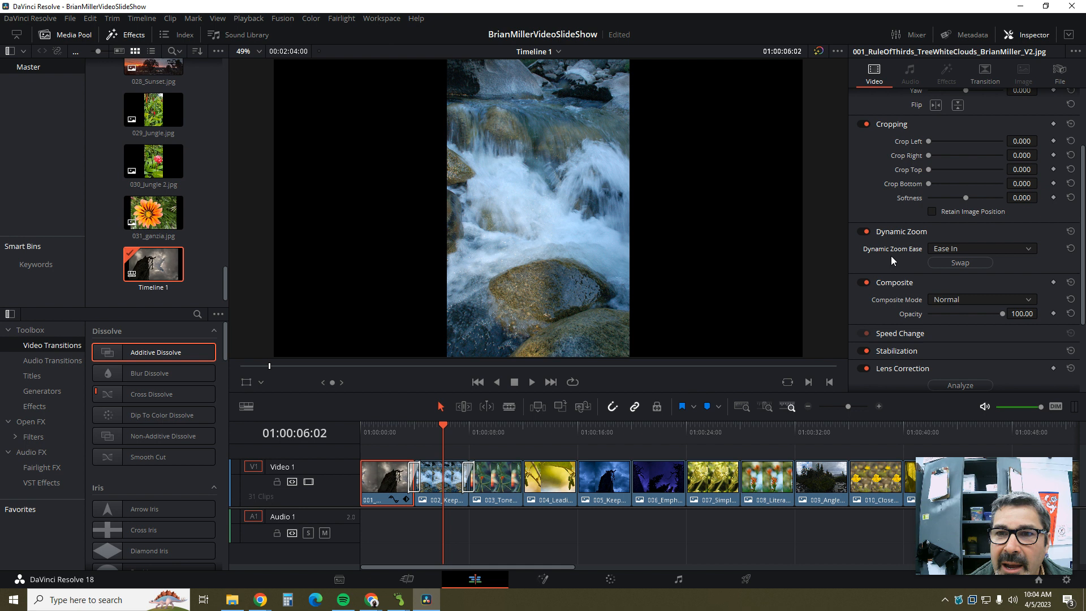
click(972, 249)
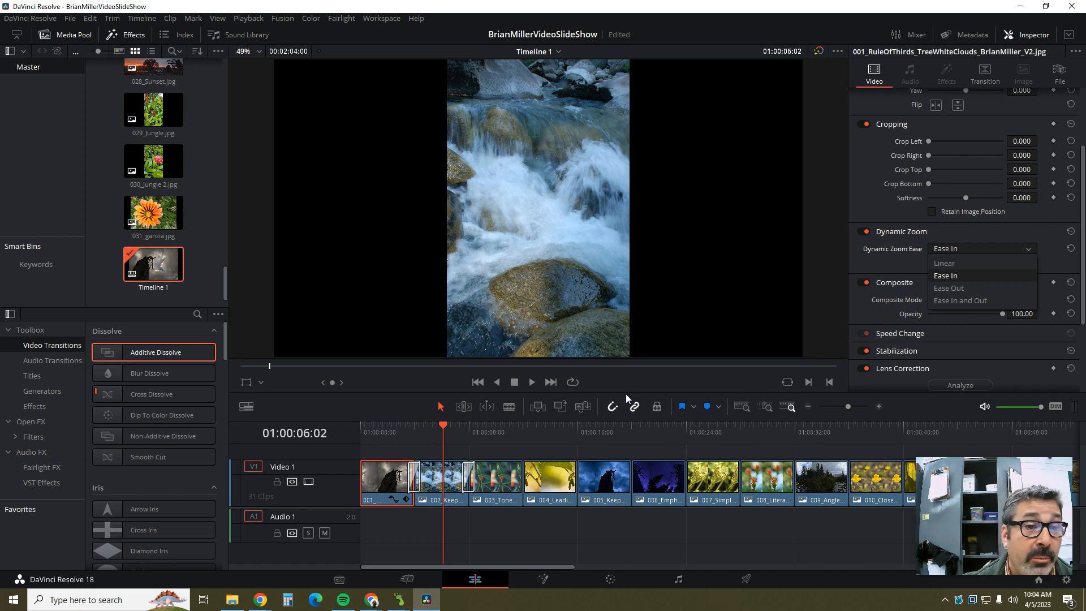
click(69, 18)
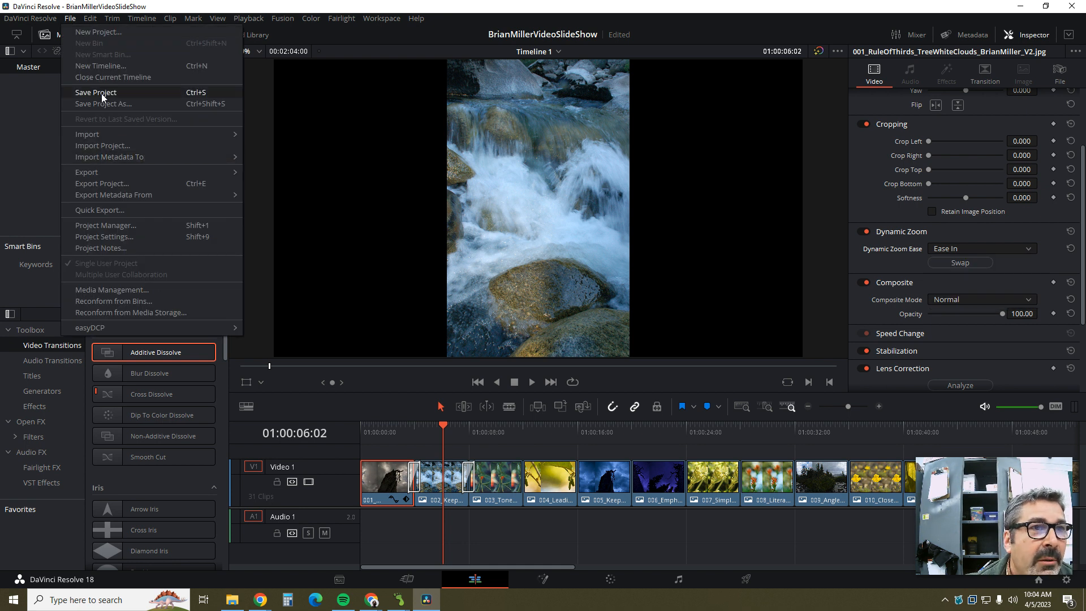
- Start exporting the project file and browse to the home network drive
mouse_move(107, 134)
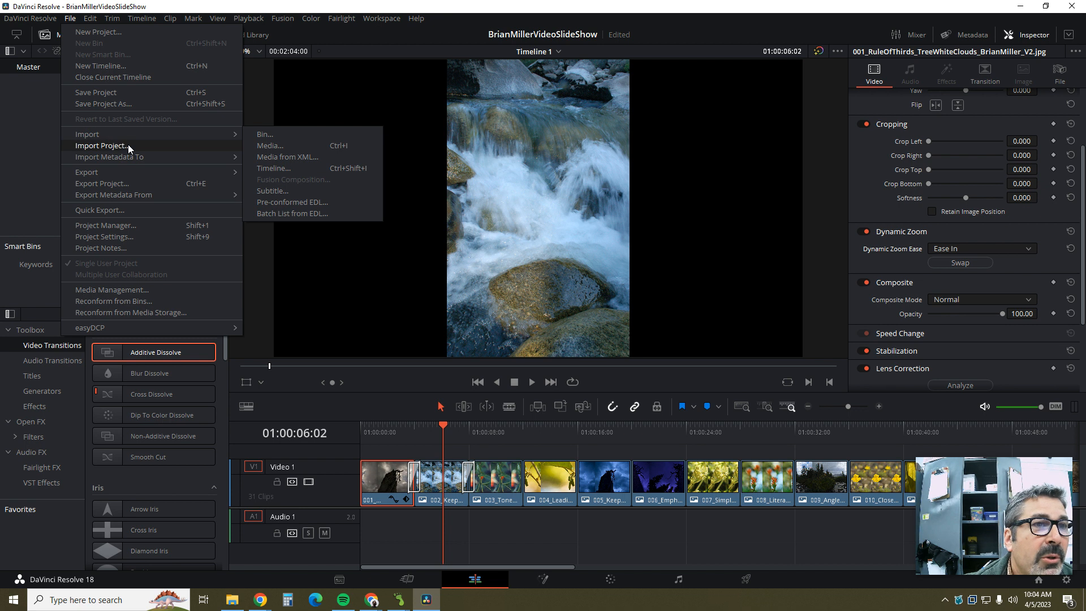
click(111, 182)
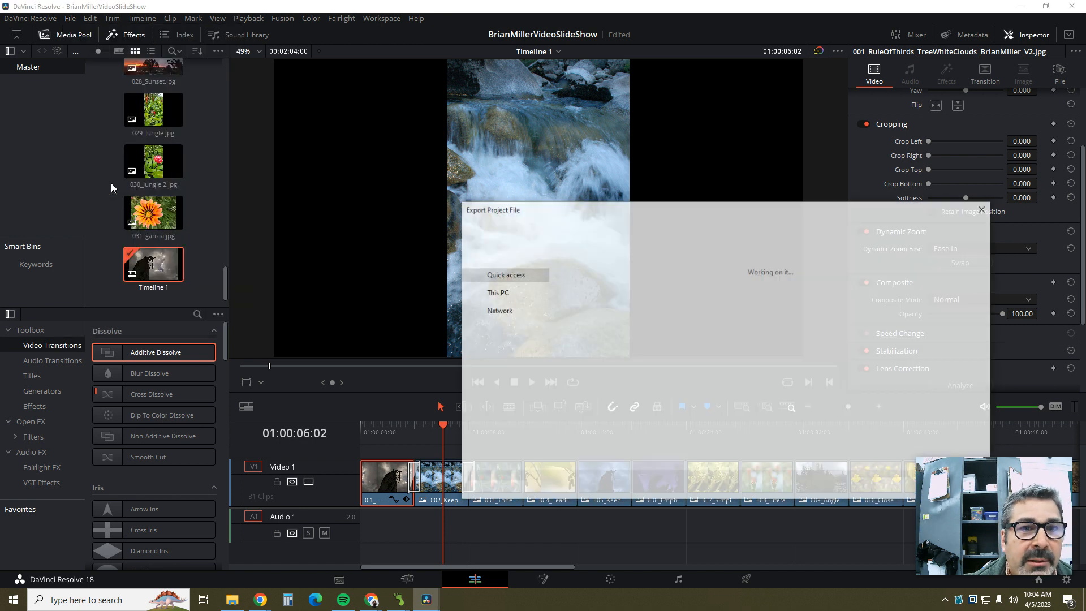
click(511, 416)
scroll(642, 362, down, 10)
scroll(645, 371, down, 2)
scroll(644, 379, up, 4)
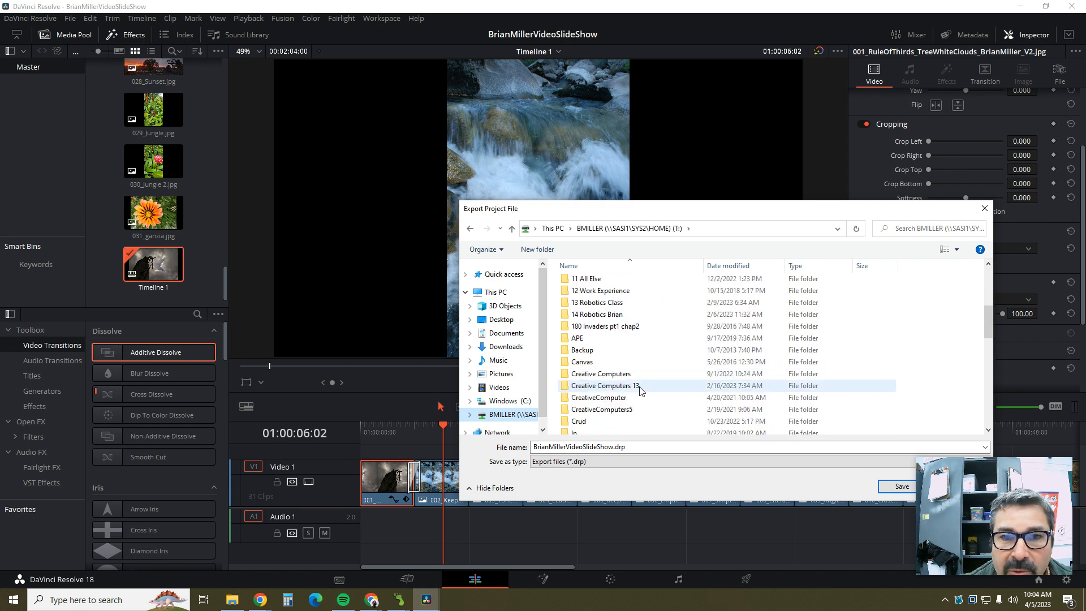
- Save BrianMillerVideoSlideShow.drp in Creative Computers 13 > Video_Design > Video_Slideshow 2023, then bring up File Explorer
double_click(641, 387)
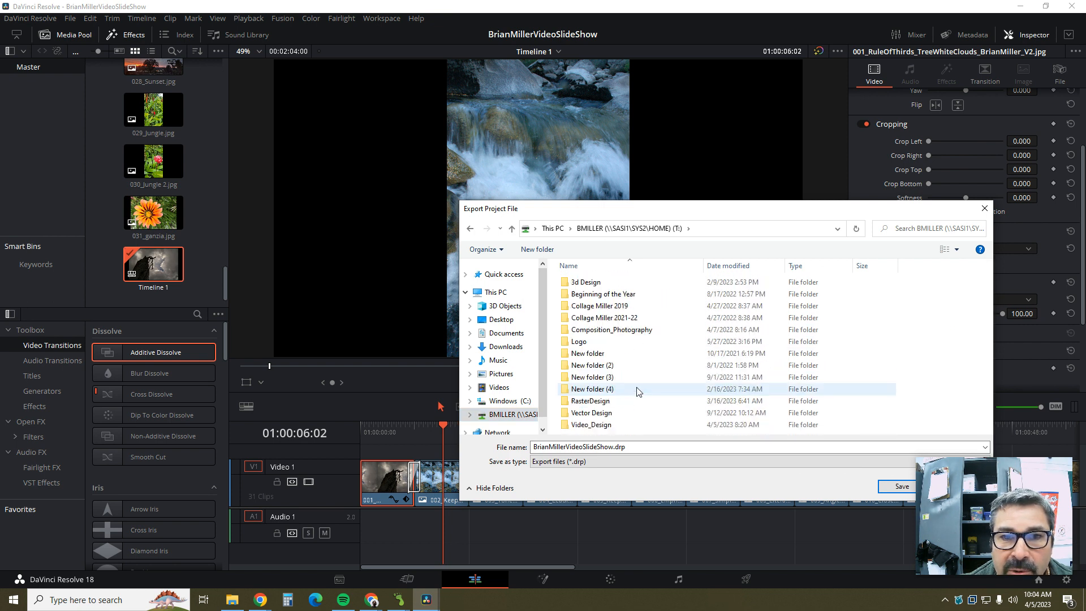
double_click(592, 425)
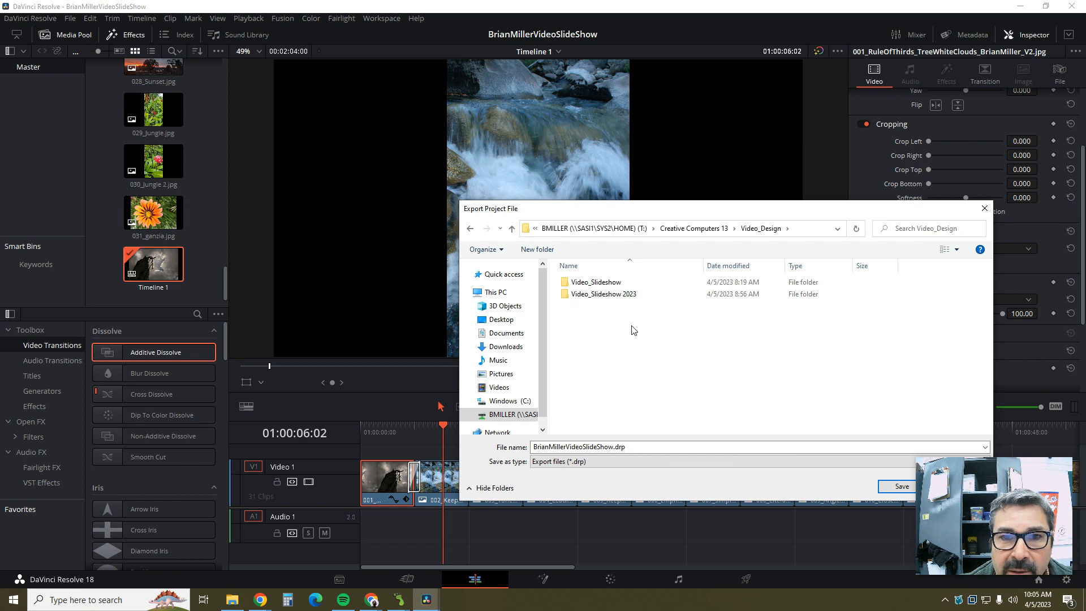
double_click(604, 294)
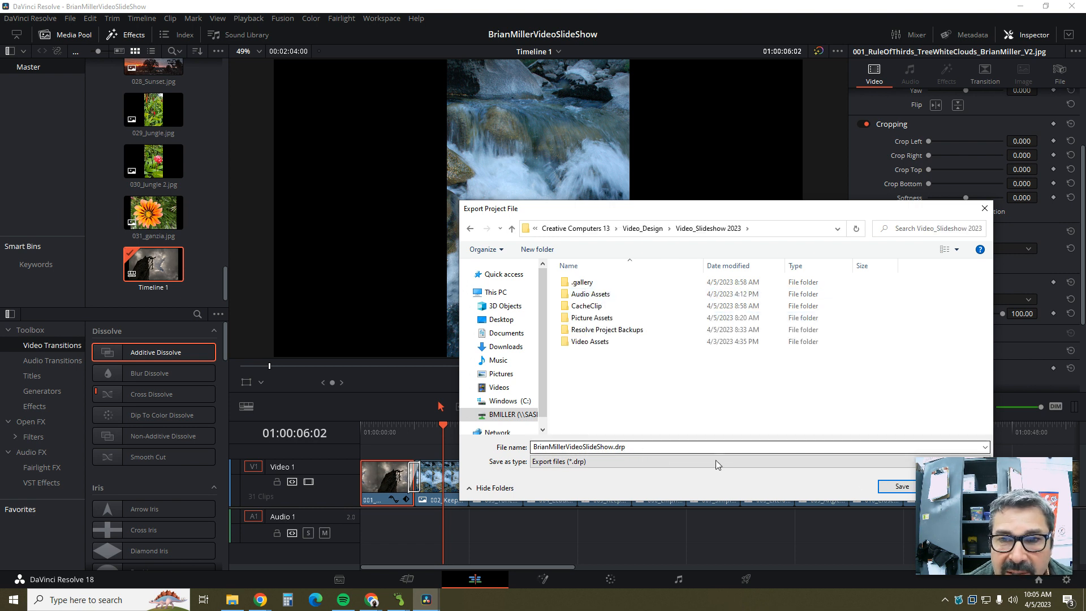
drag(1018, 470, 1005, 284)
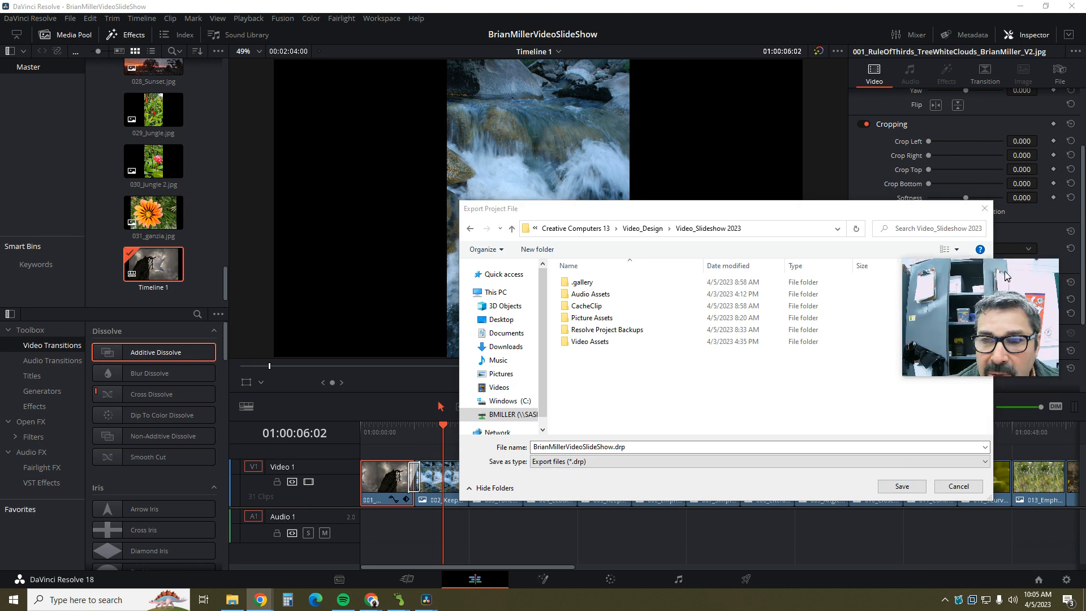
click(907, 490)
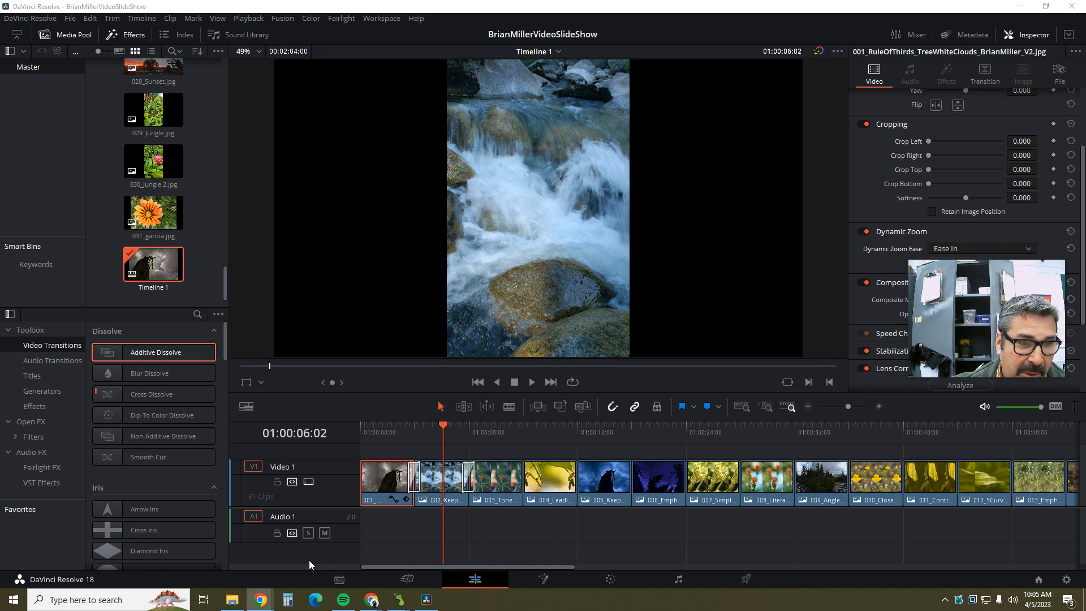
click(236, 602)
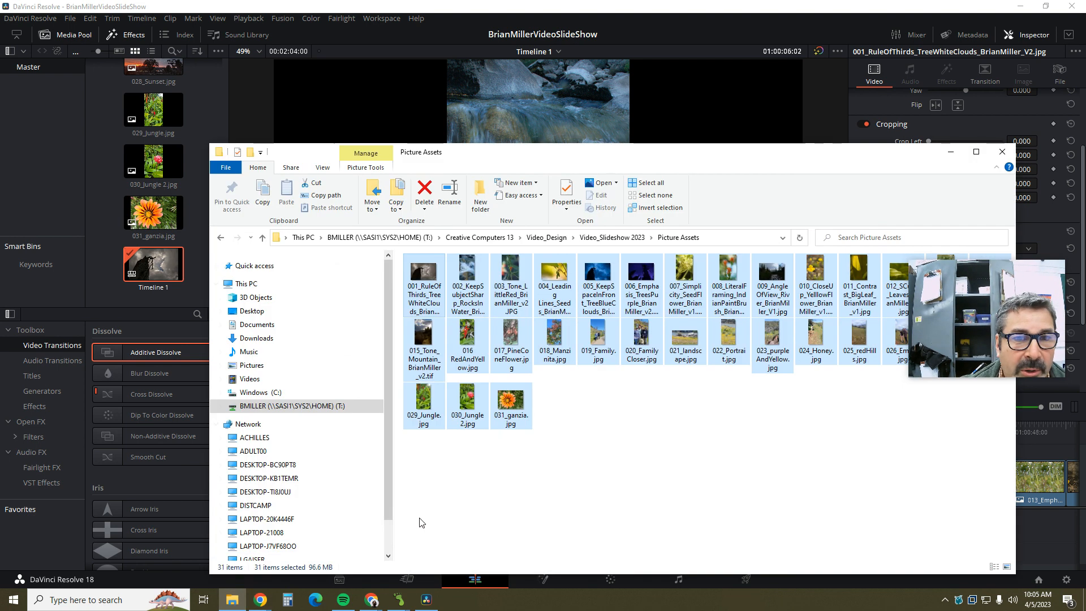
- Confirm the 101 KB .drp file in Video_Slideshow 2023, then switch back to DaVinci Resolve
click(604, 238)
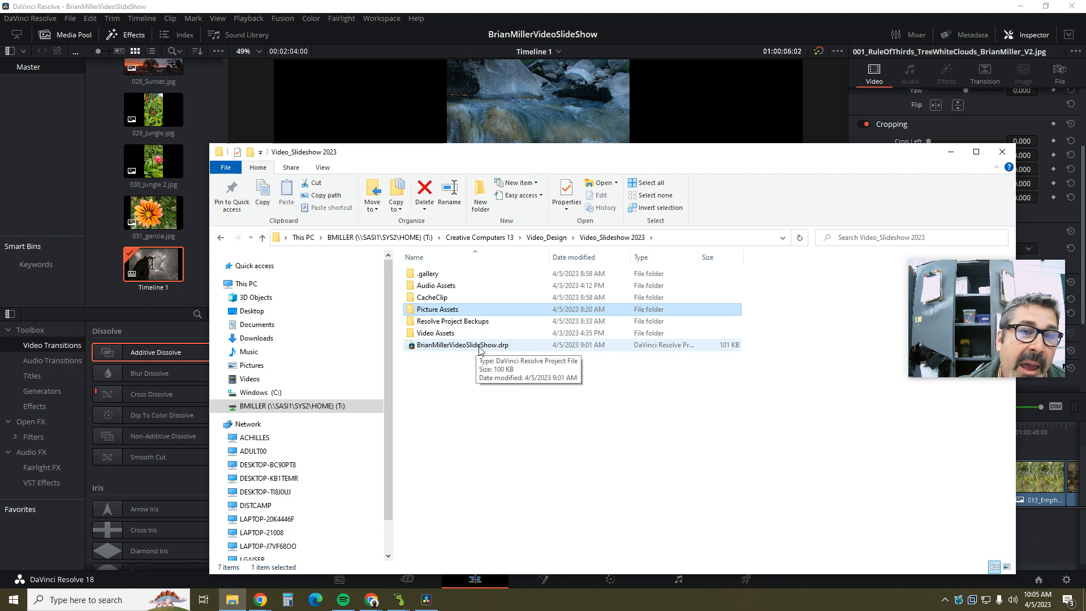
click(71, 19)
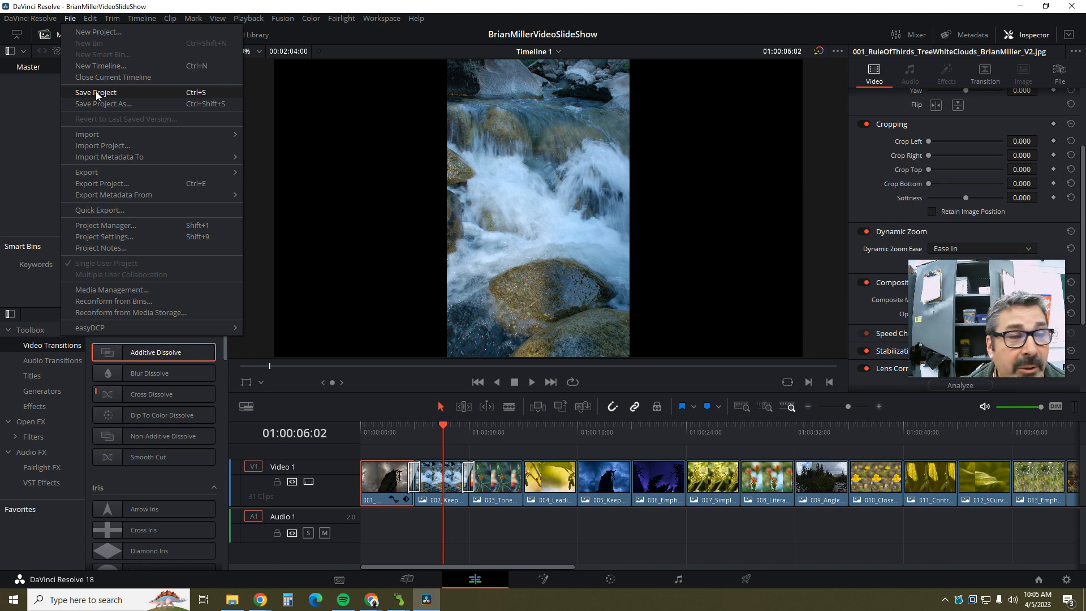
click(93, 183)
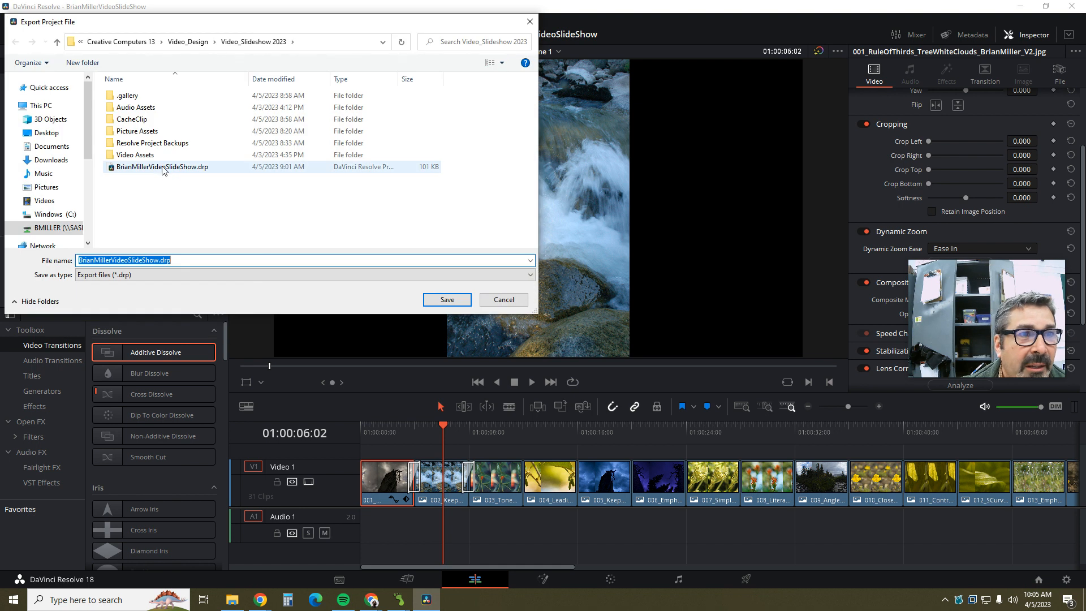
click(163, 169)
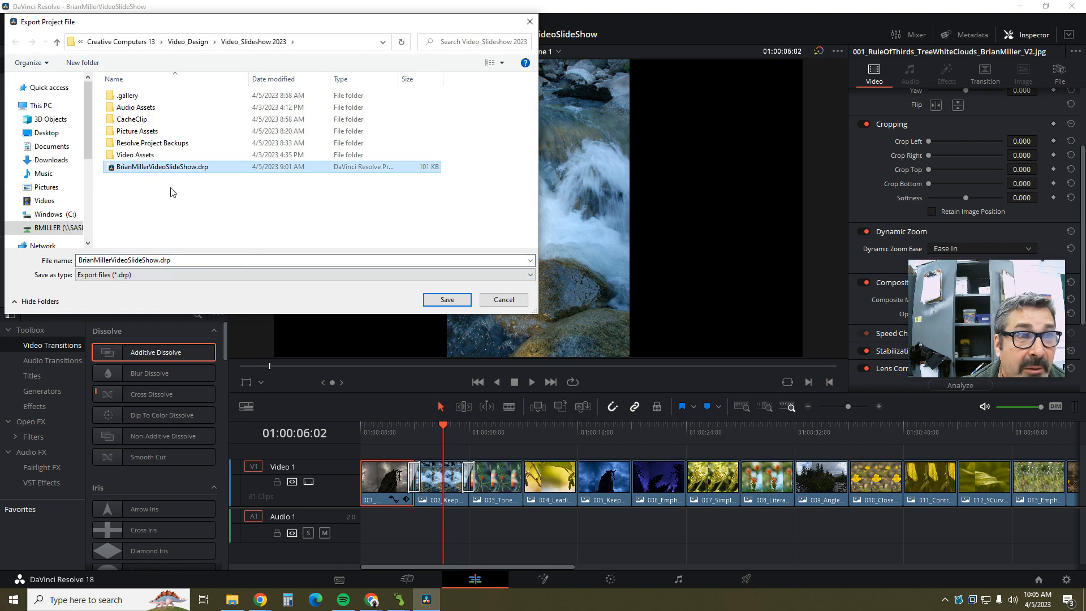
click(447, 301)
click(576, 303)
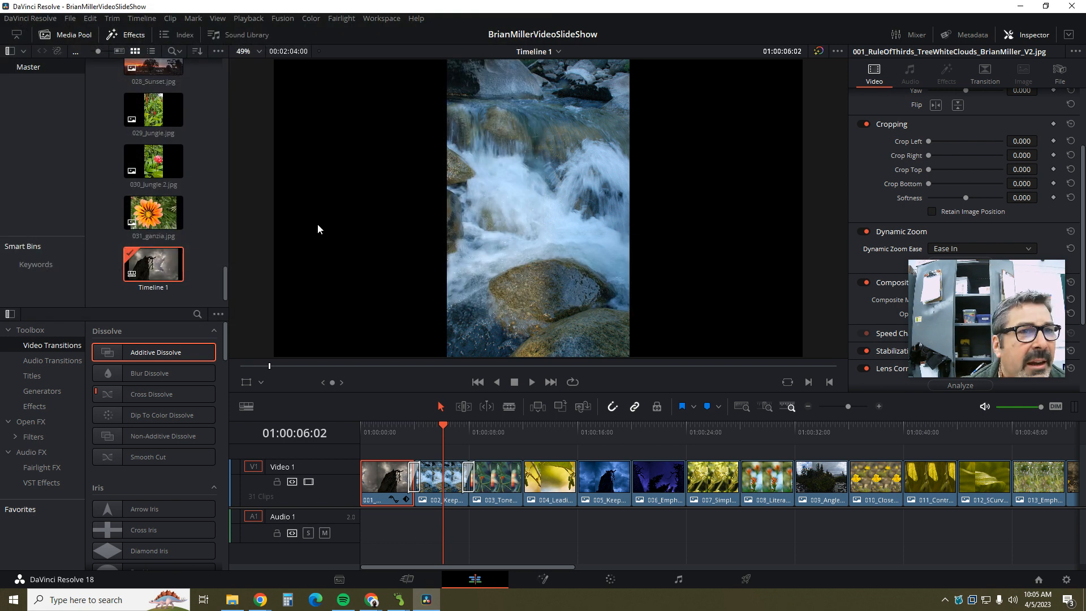
click(69, 18)
click(111, 183)
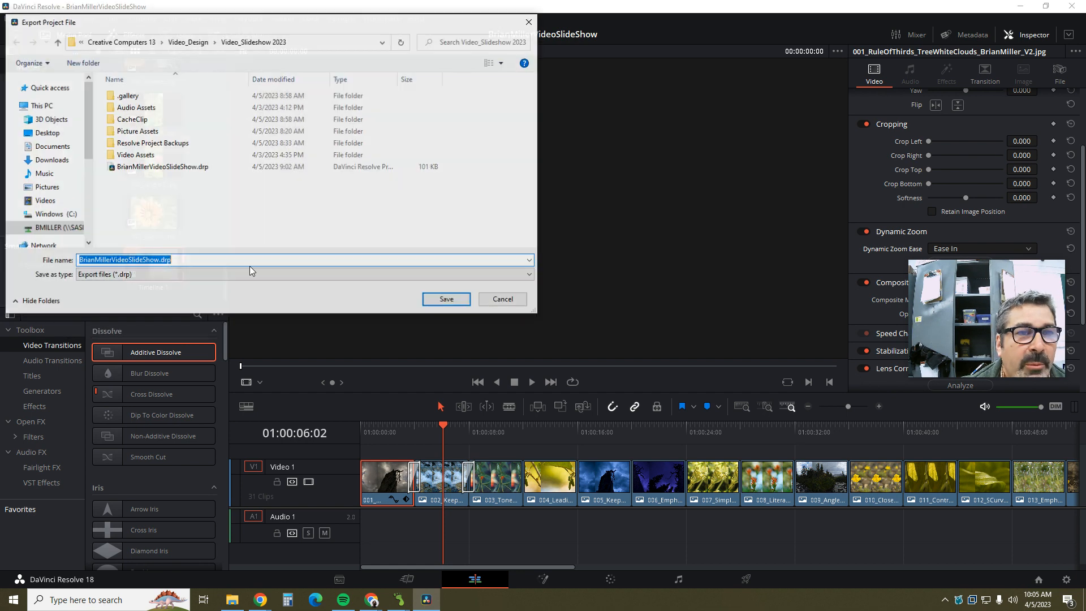
click(158, 261)
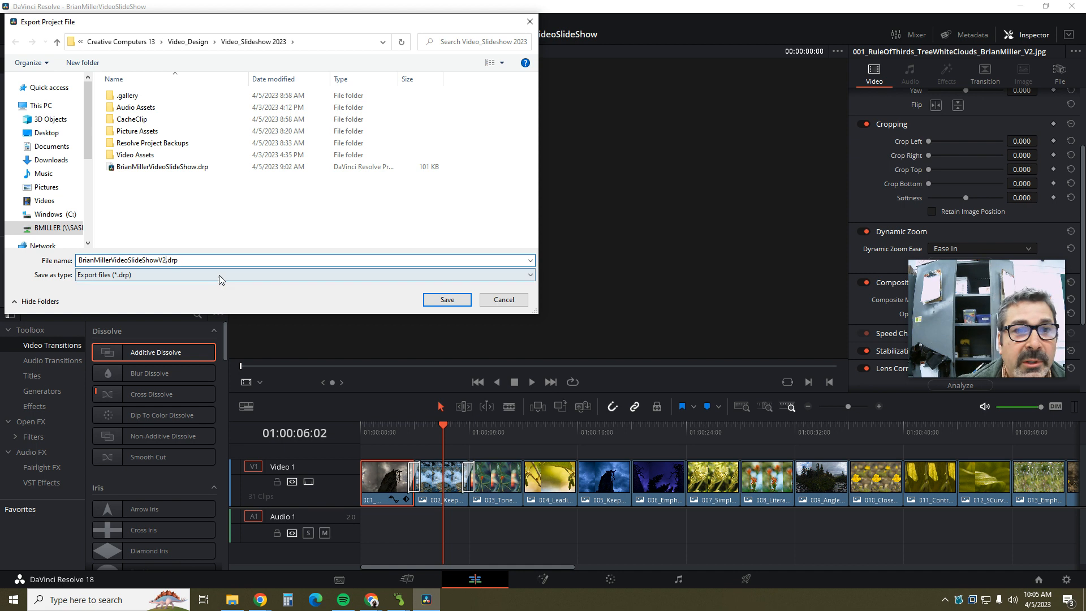
click(446, 301)
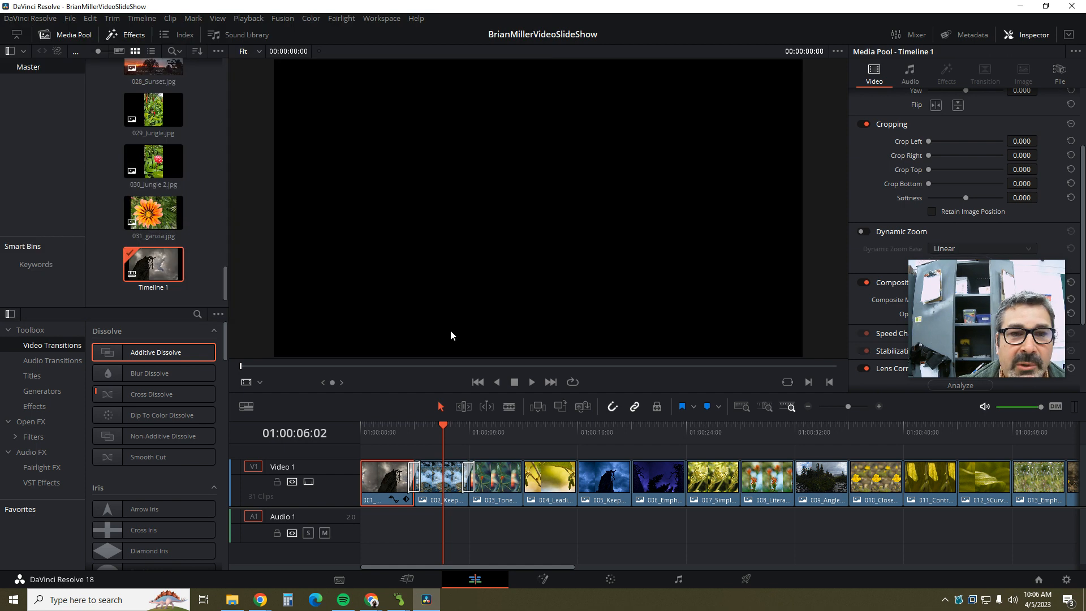